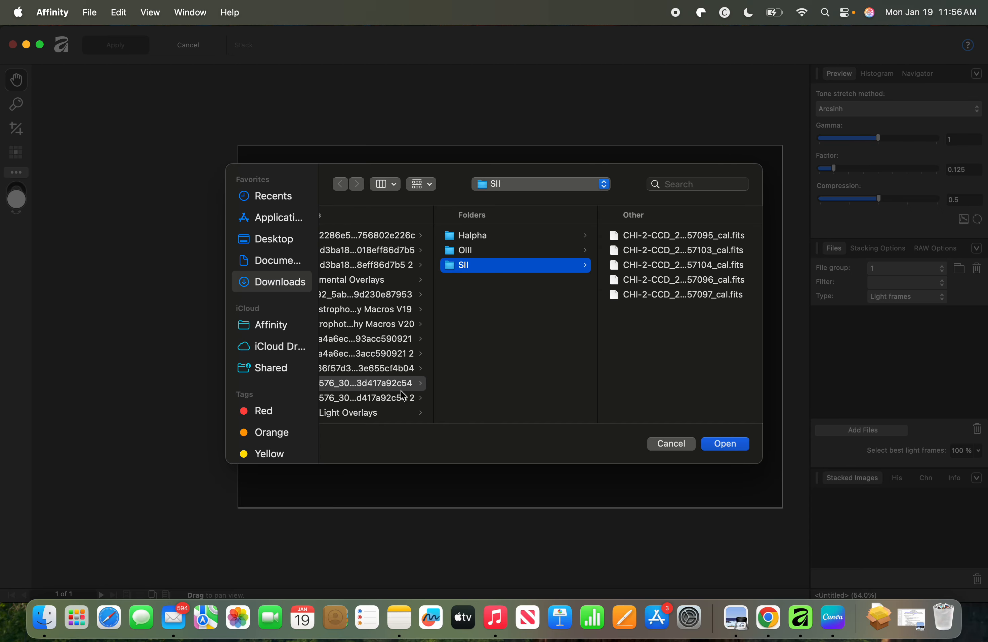
Step: Add the light frames from the Halpha subfolder of ngc_3576_301cb621ba7a43ae923553d417a92c54 to file group 1 and assign the H-alpha filter
click(386, 388)
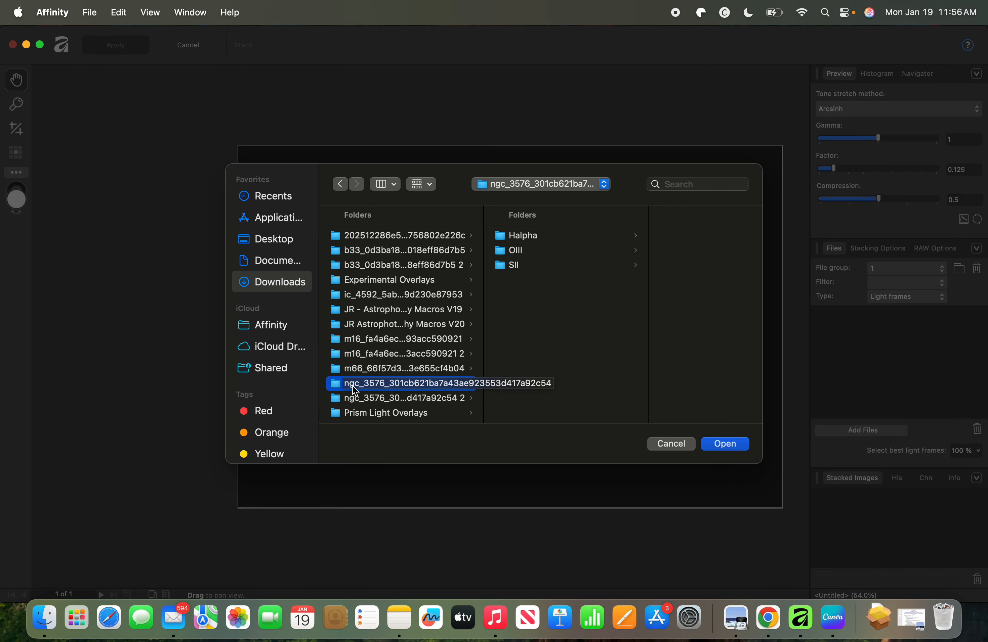
click(525, 238)
click(729, 445)
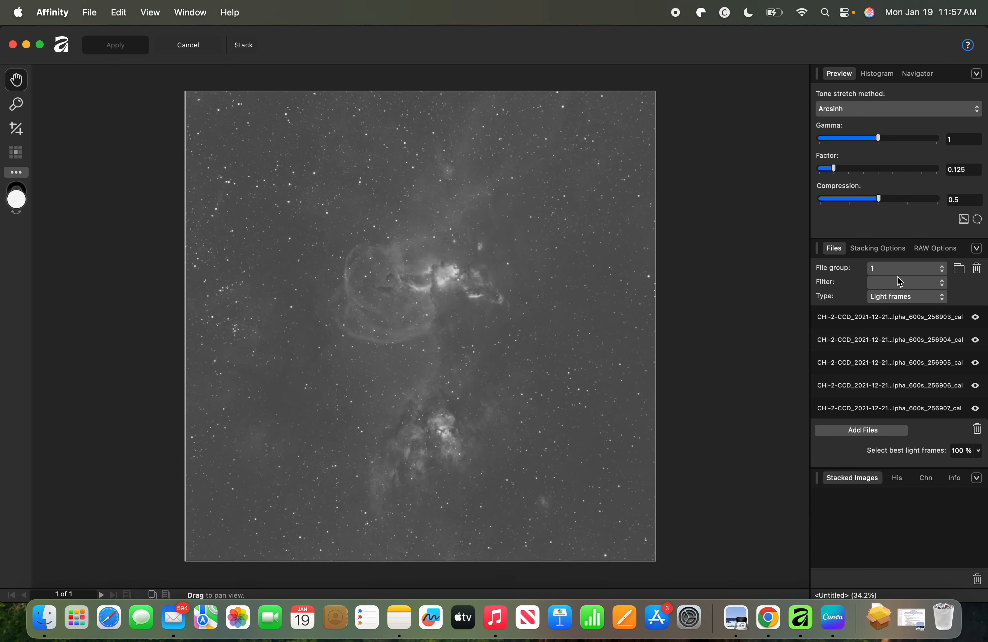
click(897, 277)
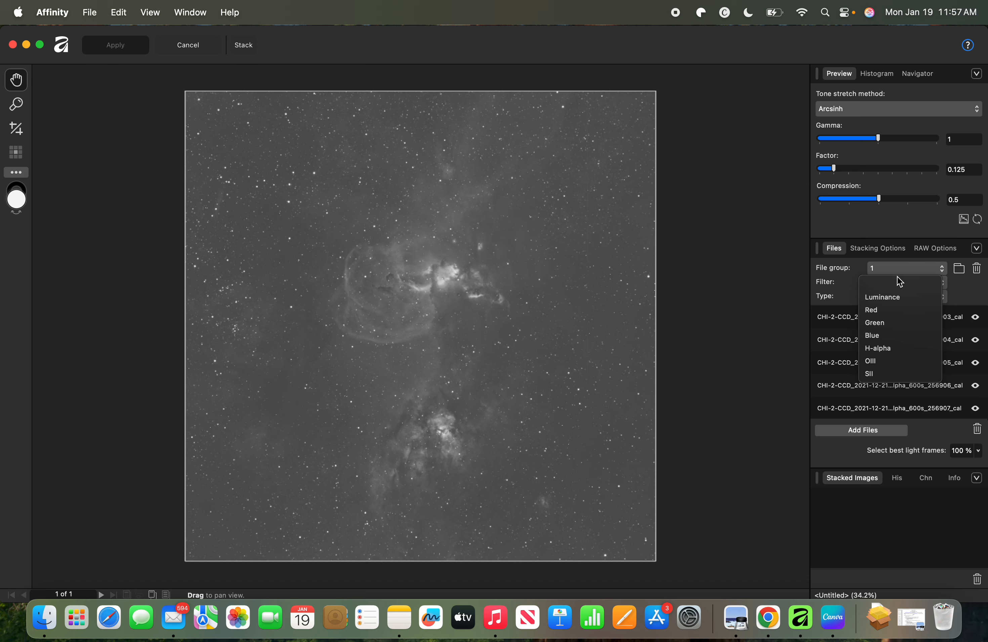
click(892, 349)
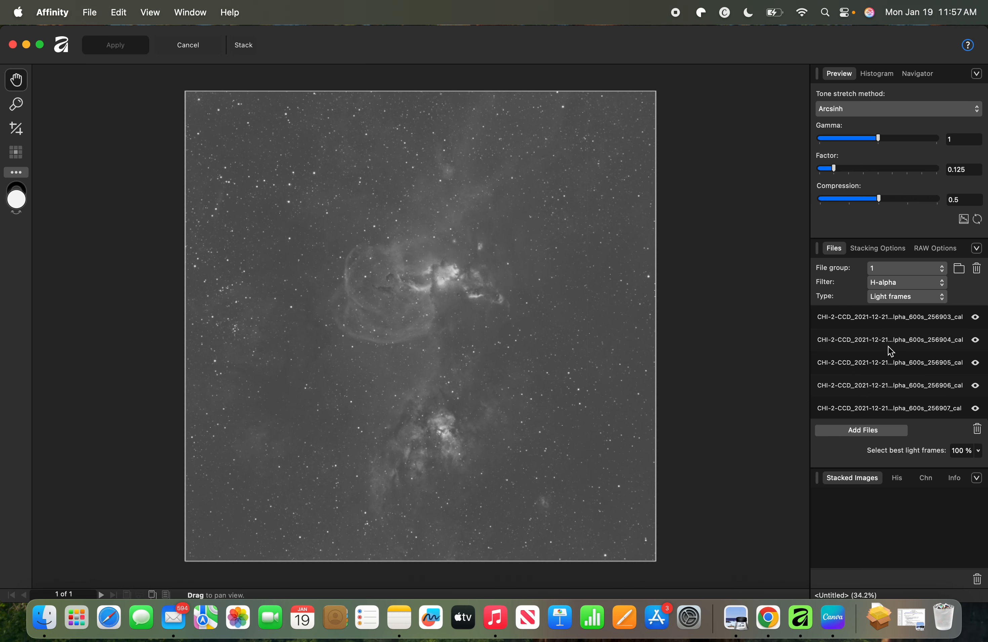
Step: Create file group 2 with the light frames from the OIII folder and assign it the OIII filter
click(961, 271)
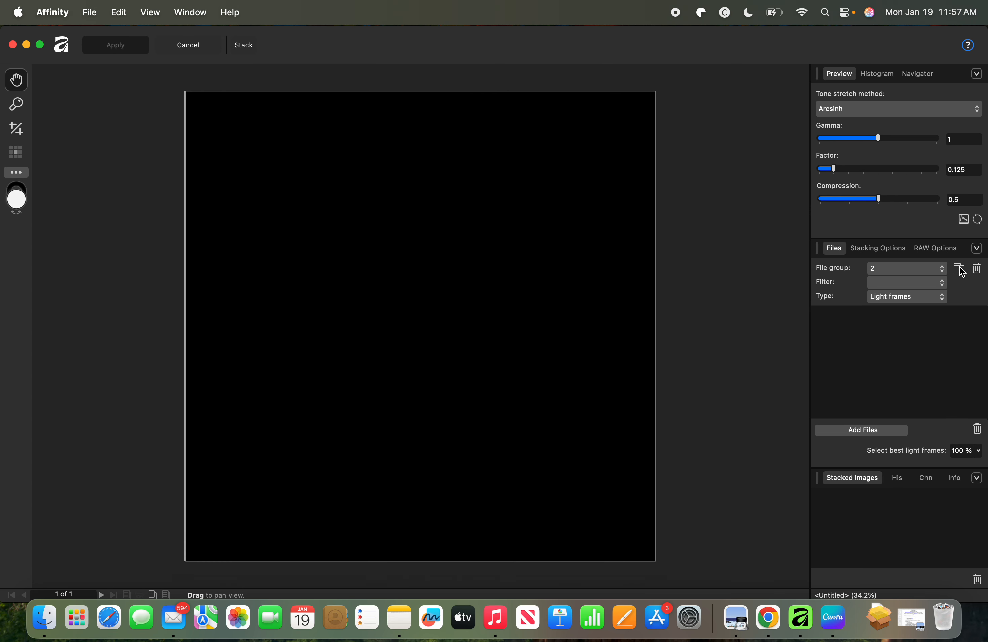
click(860, 440)
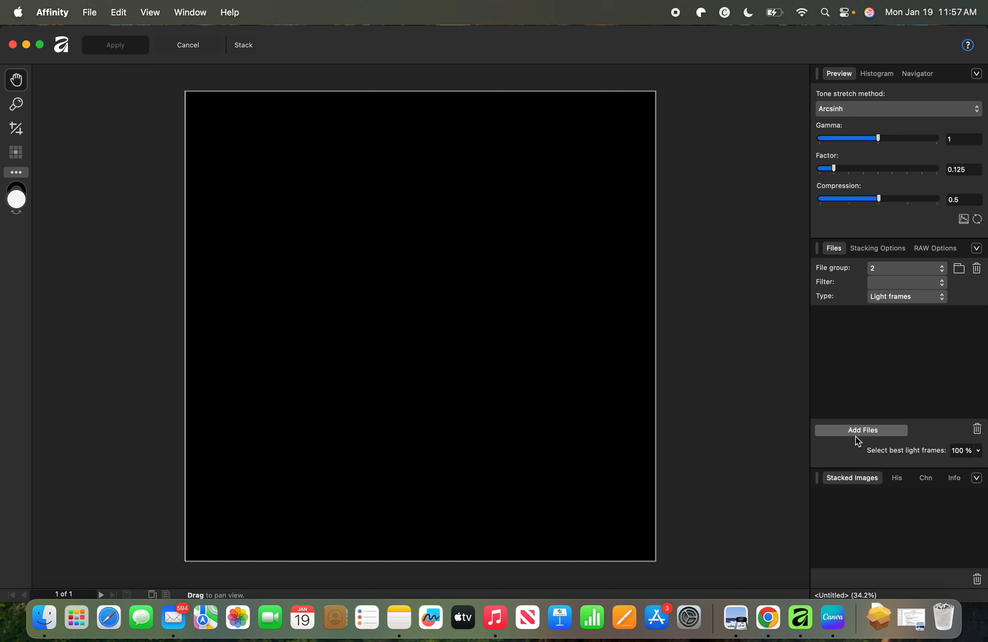
click(499, 256)
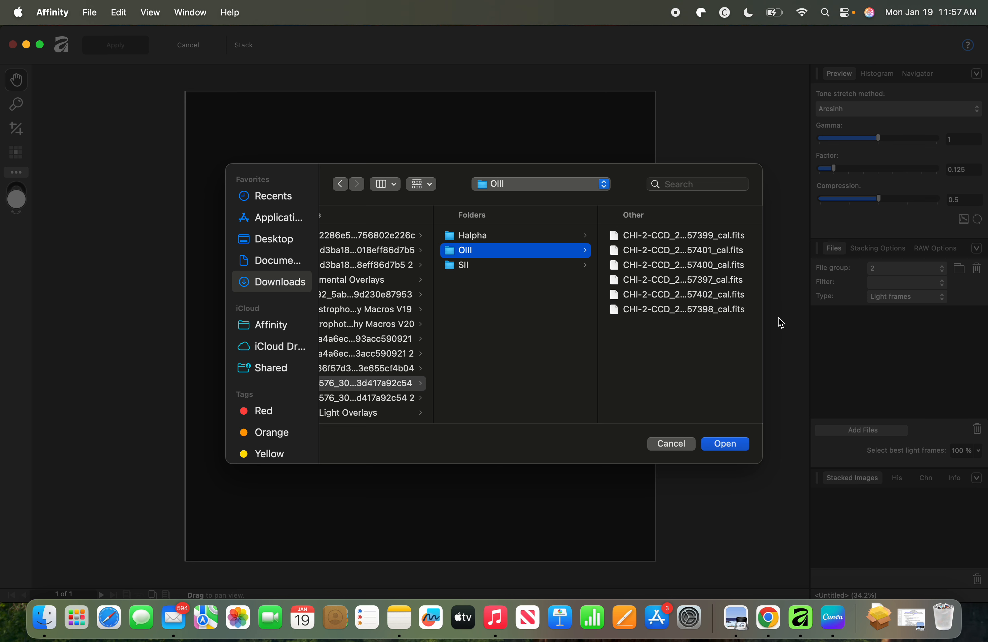
click(727, 442)
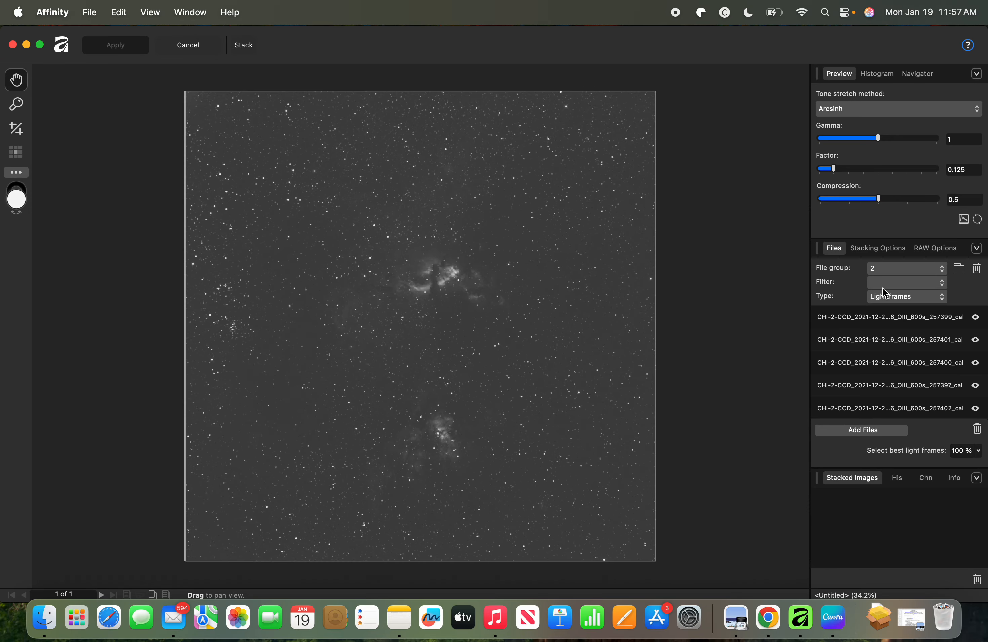
click(882, 284)
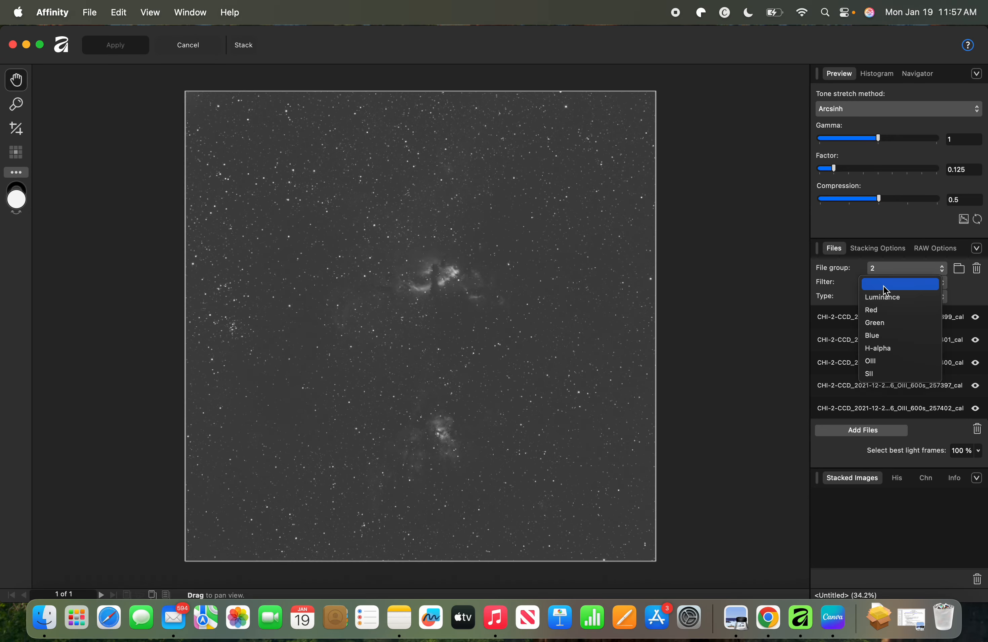
click(888, 361)
Step: Create file group 3 and add the light frames from the SII folder to it
click(960, 271)
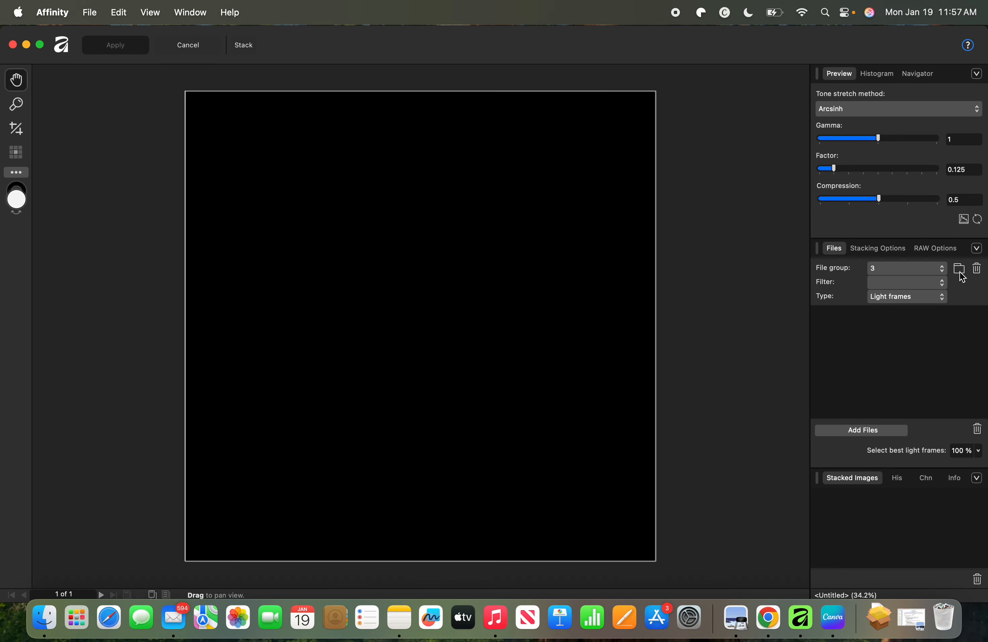
click(875, 434)
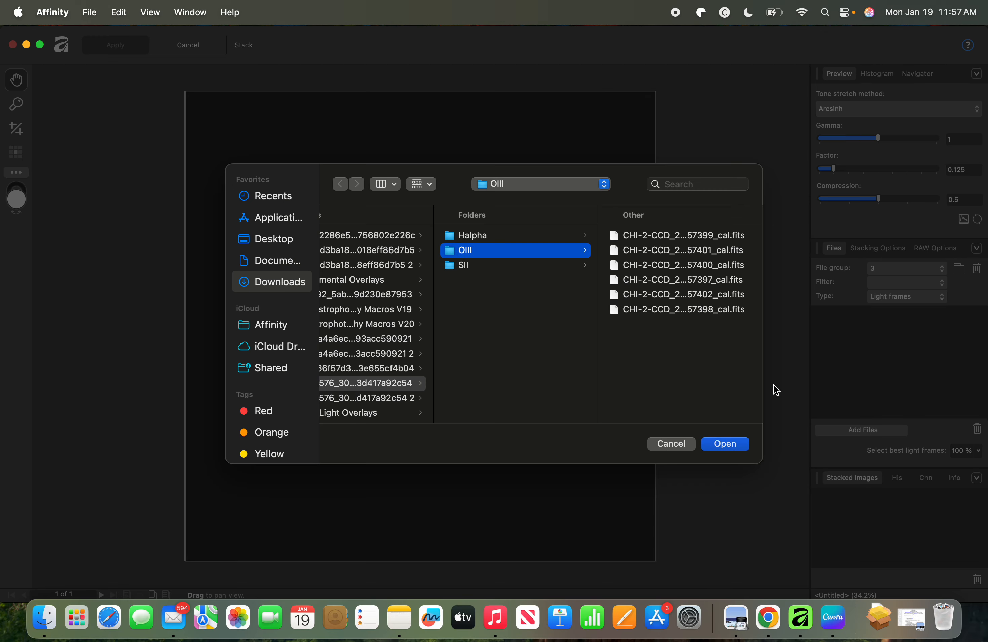
click(535, 273)
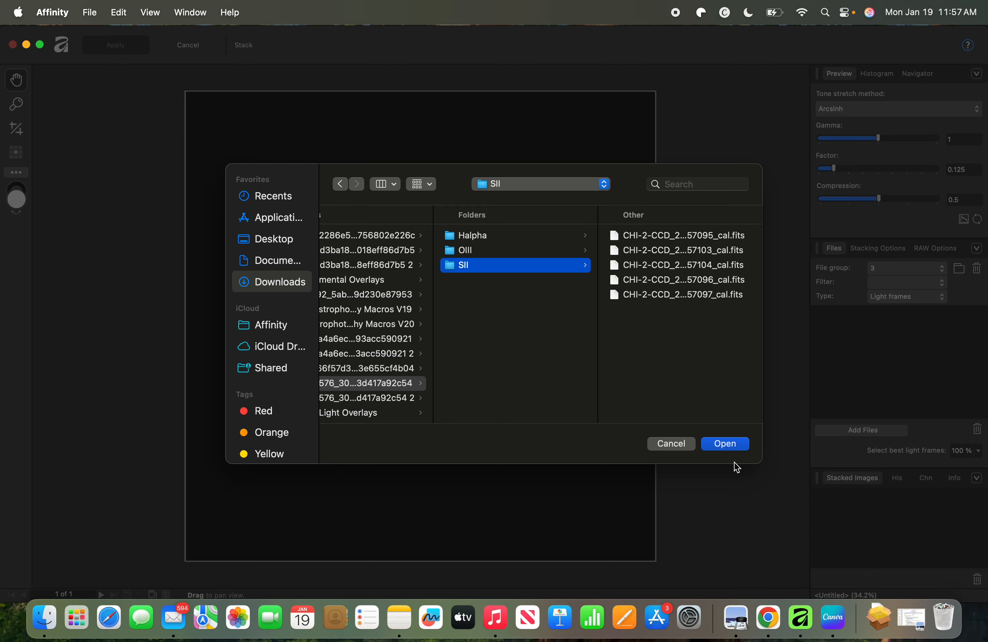
click(734, 447)
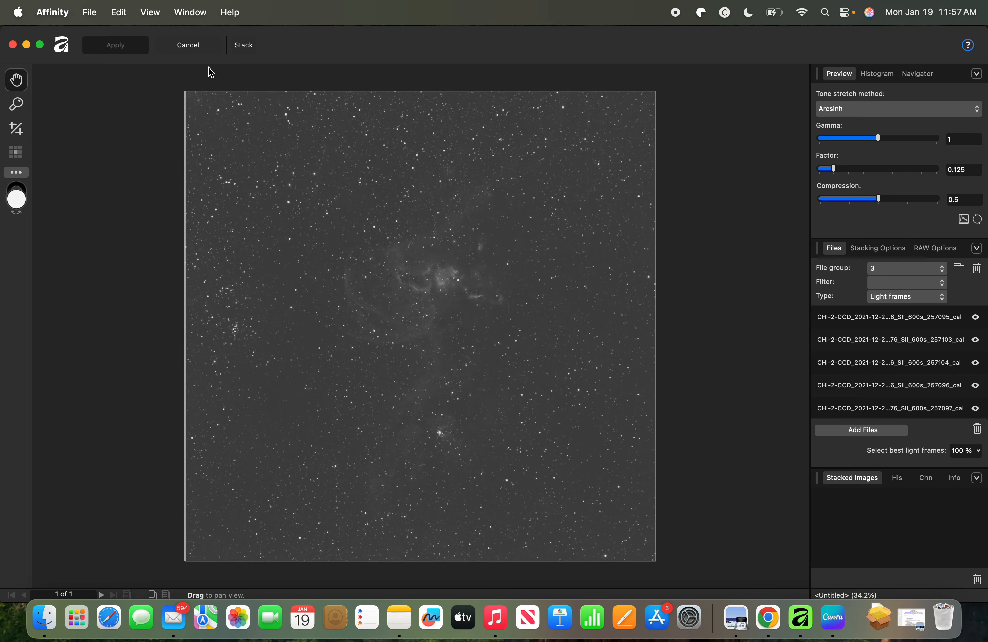
Step: Stack the light frames of all three file groups and apply the result to the document
click(242, 49)
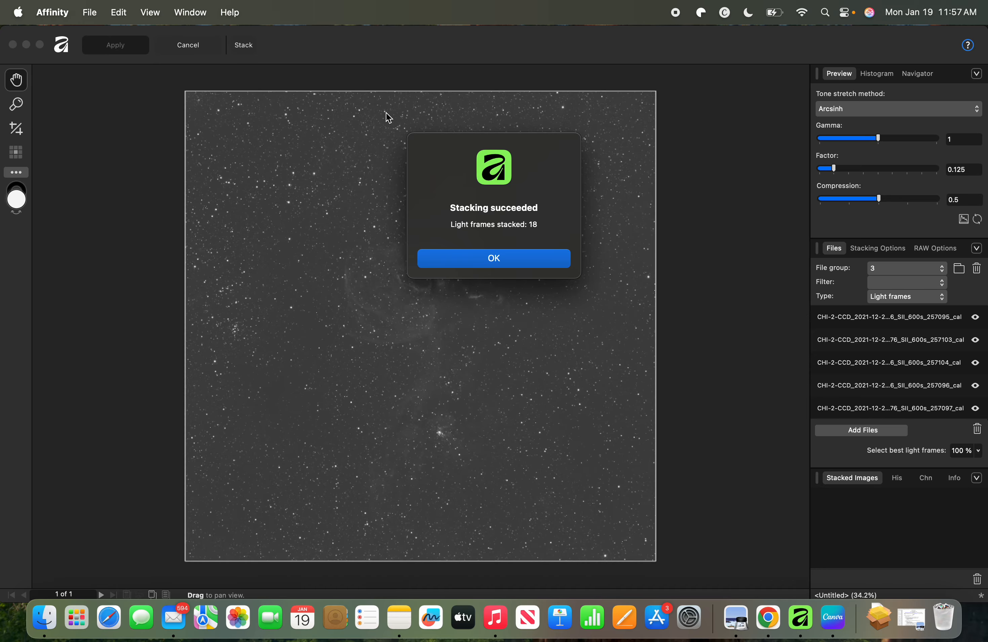
click(472, 261)
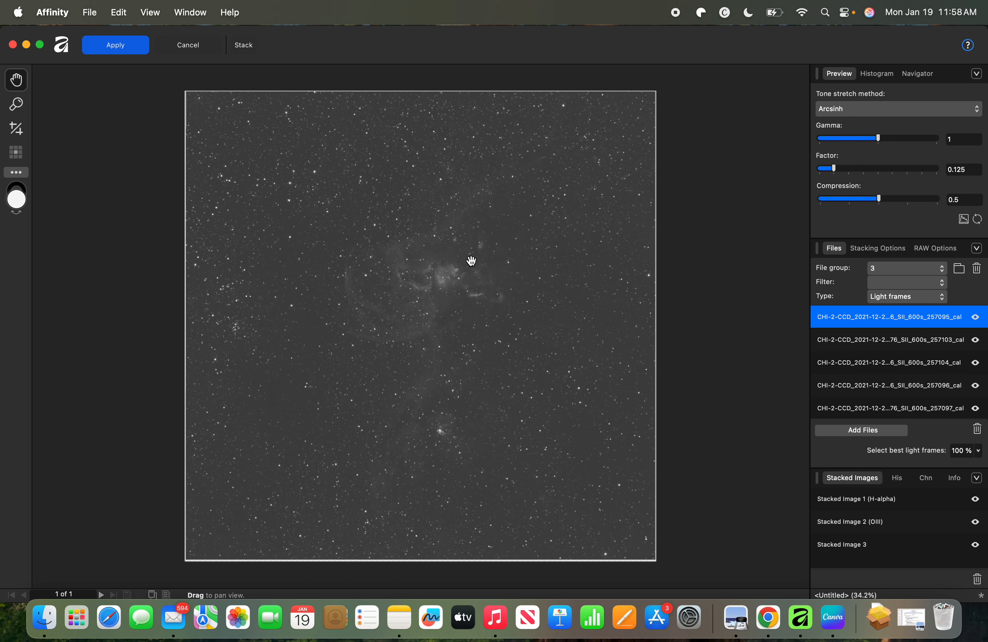
click(125, 50)
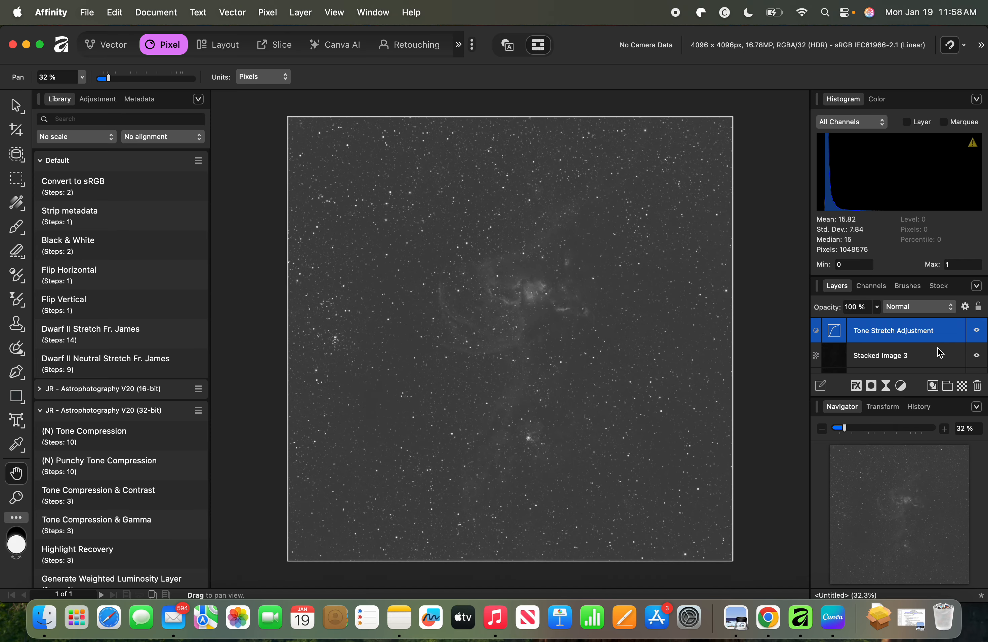
Step: Rename the Stacked Image 1 (H-alpha) layer as Ha
click(930, 361)
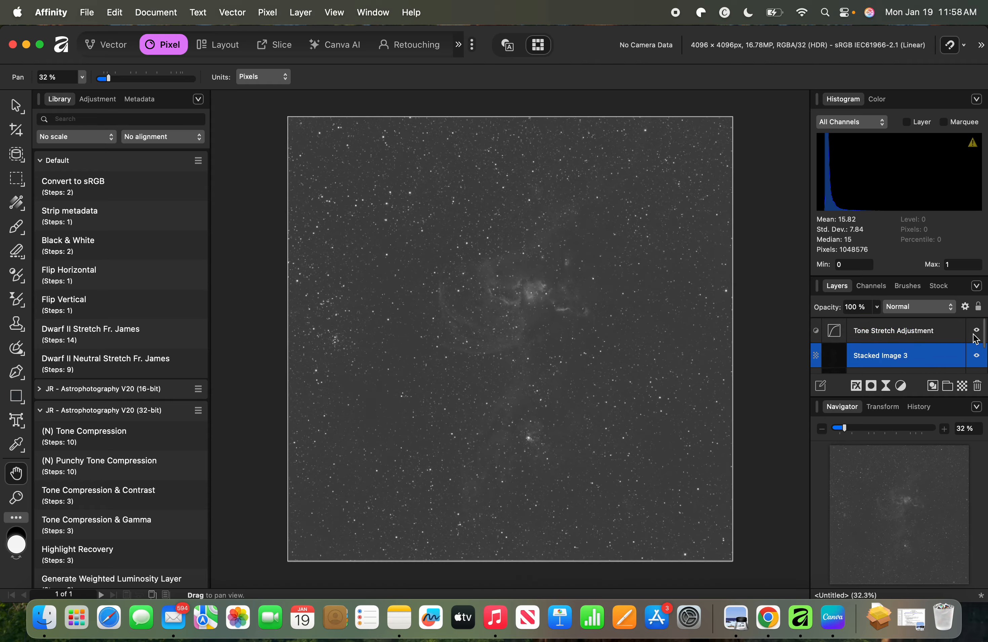
drag(985, 333, 985, 365)
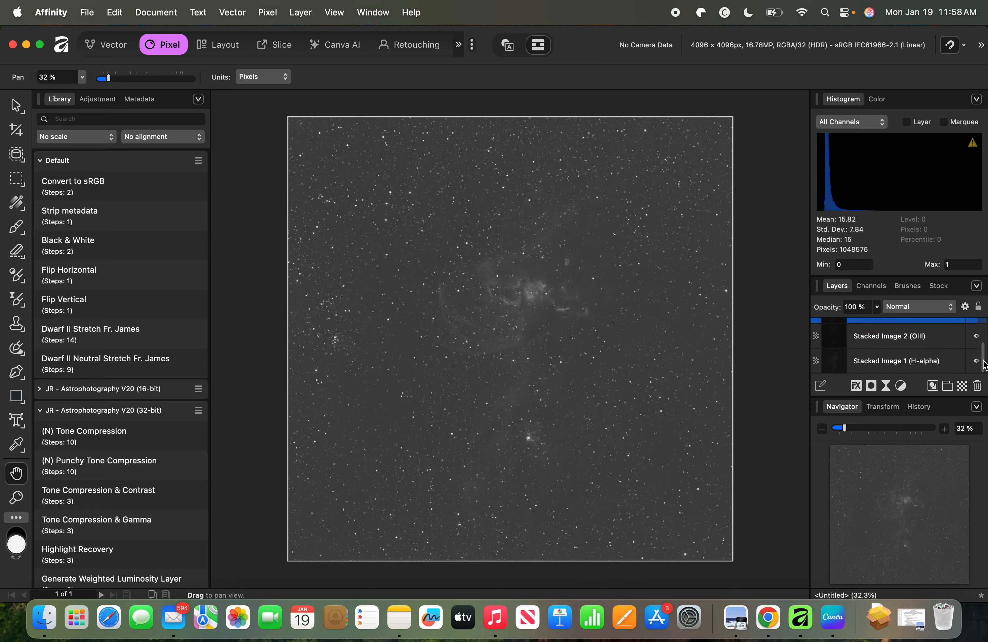
scroll(984, 366, up, 3)
scroll(984, 365, down, 3)
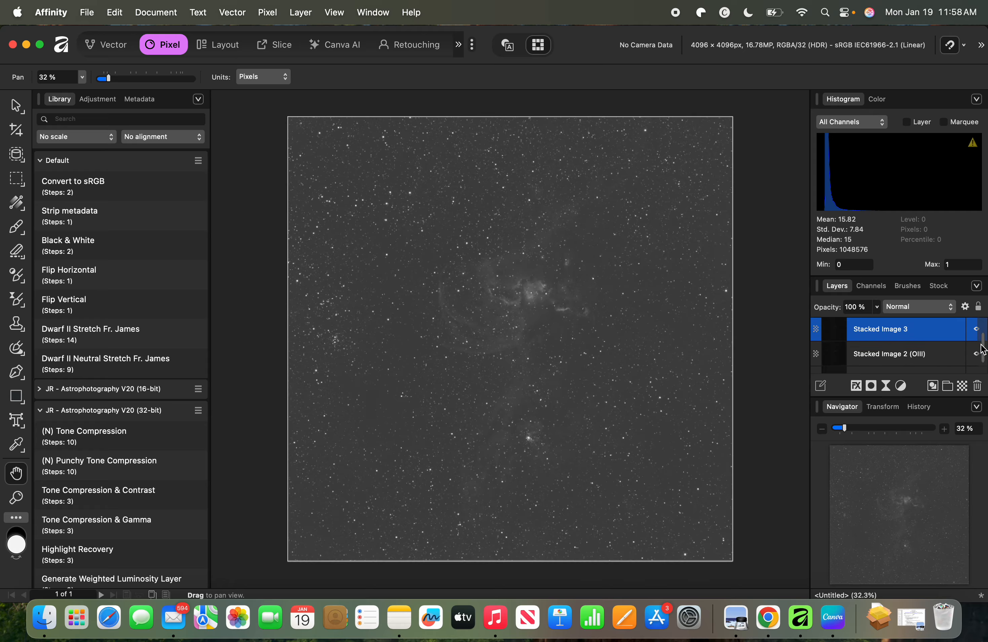
double_click(933, 362)
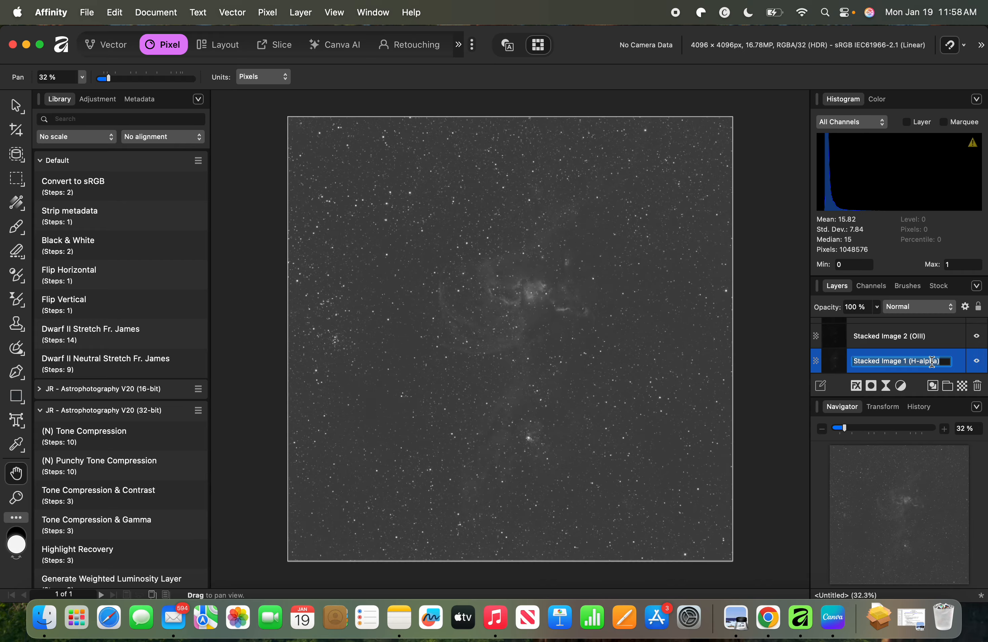
text(Ha)
Step: Rename the Stacked Image 2 (OIII) layer as OIII
click(927, 338)
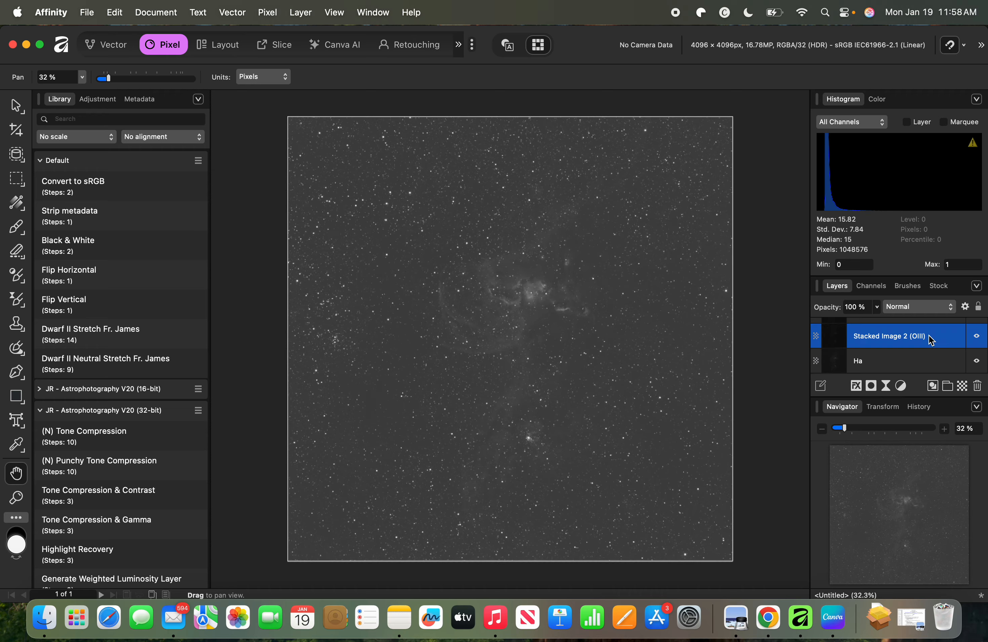
double_click(928, 336)
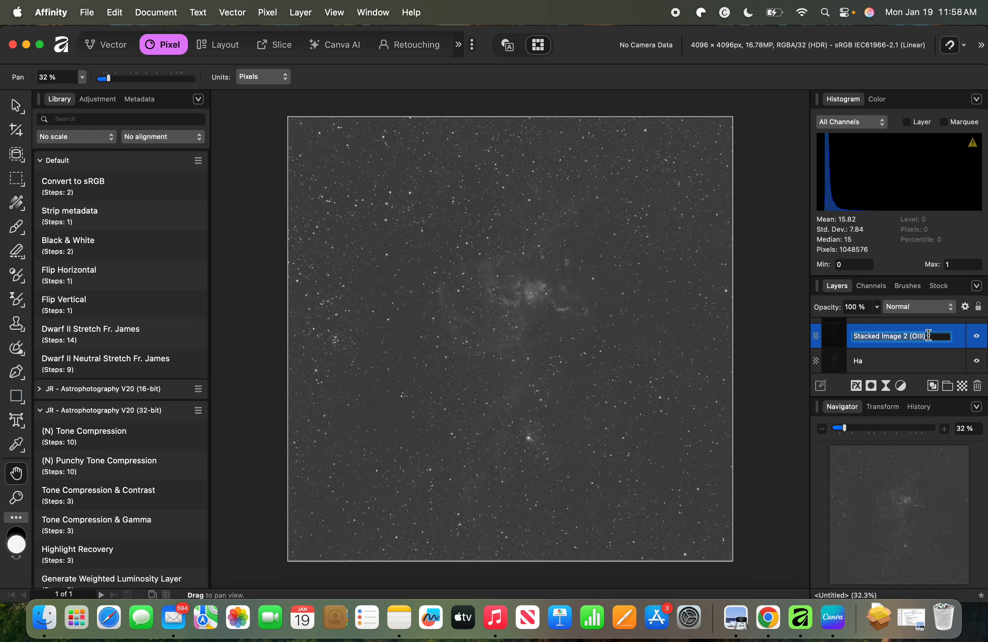
text(OIII)
key(Return)
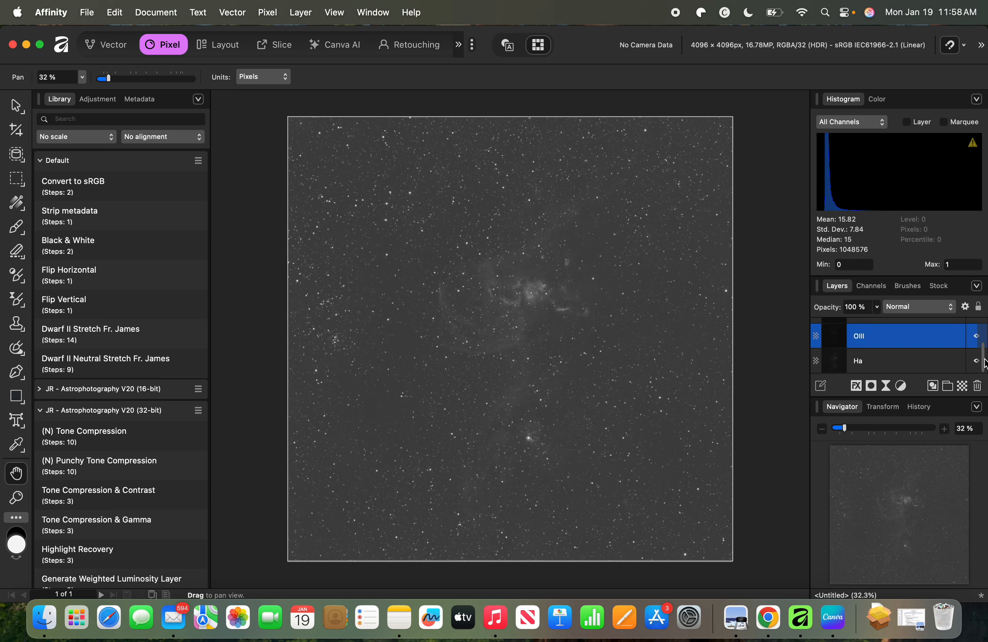
Step: Rename the Stacked Image 3 layer as SII
drag(984, 365, 985, 348)
click(924, 346)
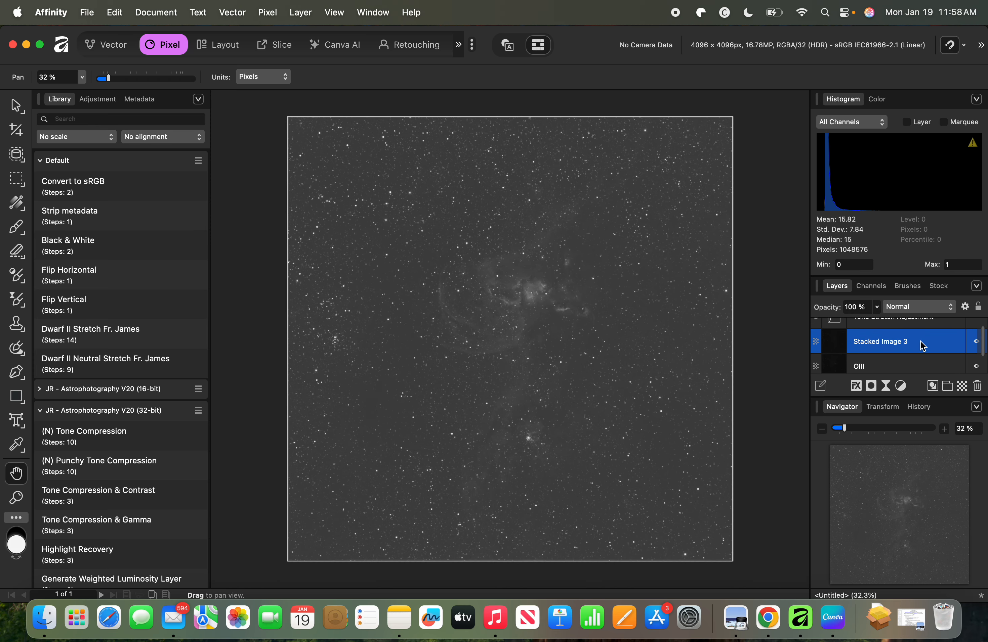
double_click(922, 343)
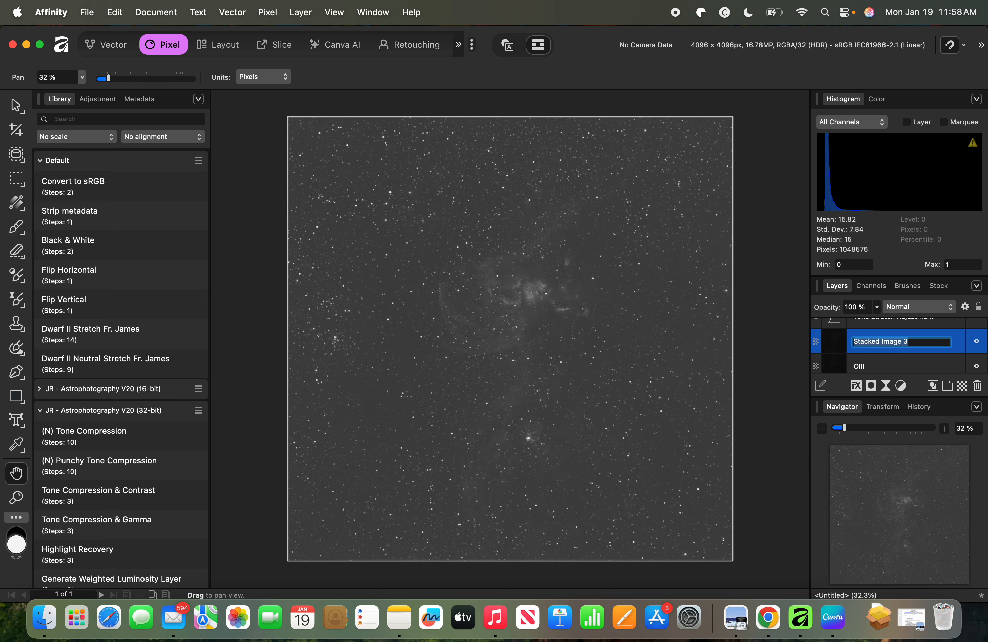
text(SII)
click(878, 362)
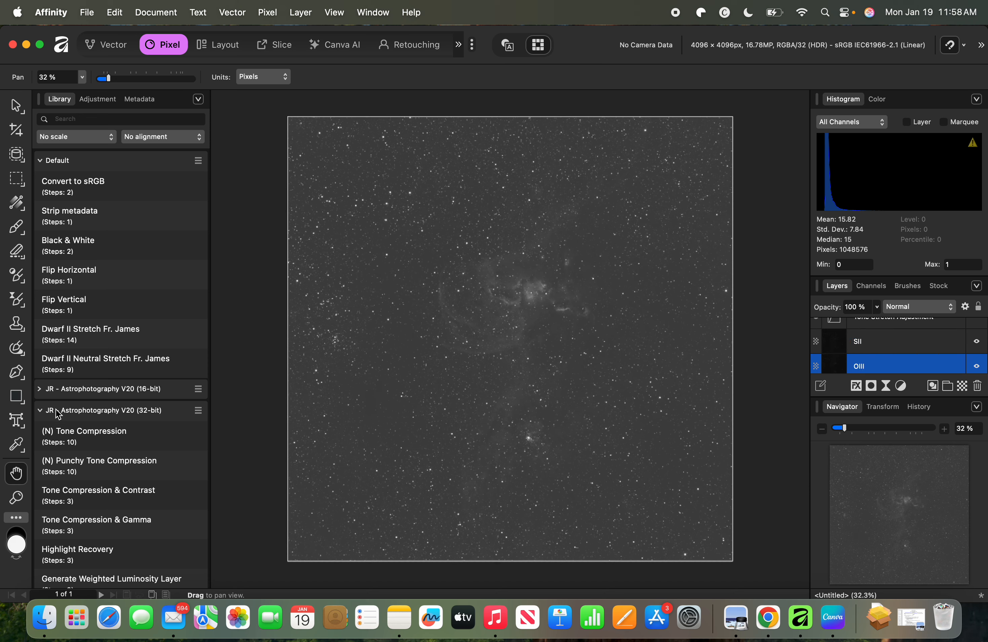
Step: Run the SHO Composition Setup macro from the JR - Astrophotography V20 Data Setups category on the renamed layers
click(44, 413)
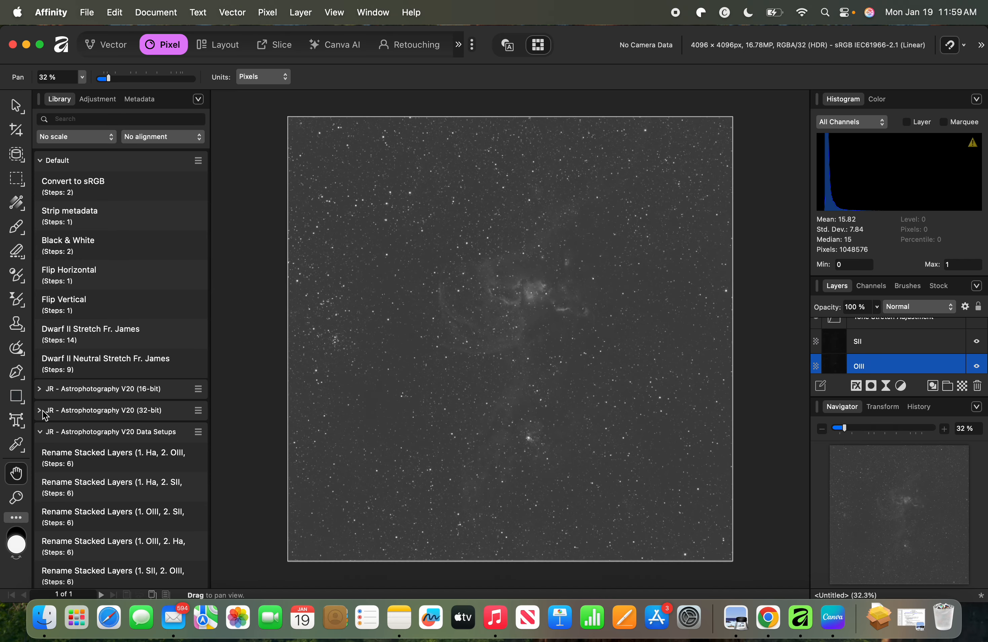
click(42, 435)
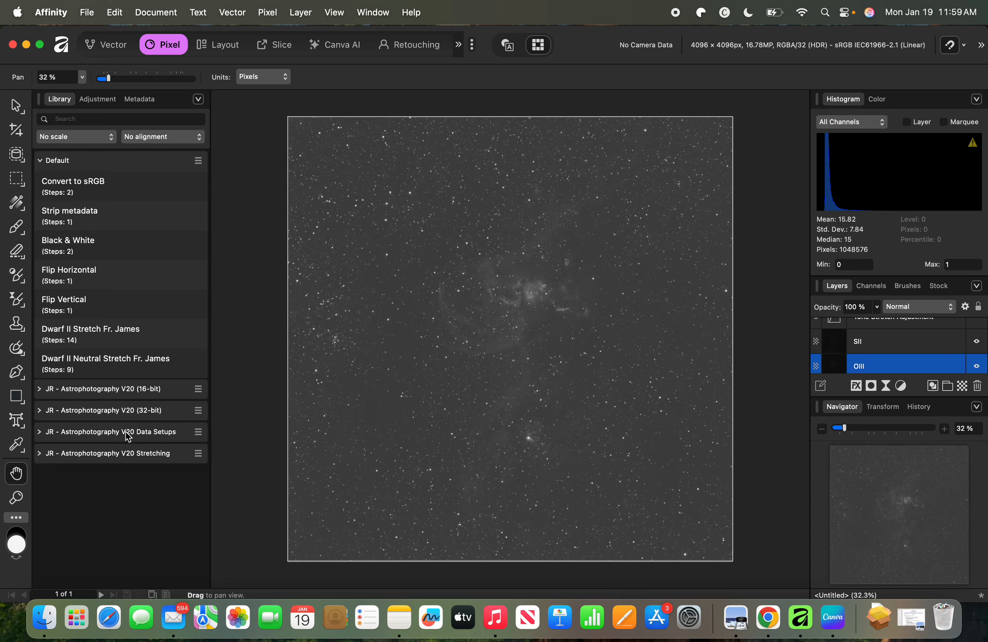
click(138, 434)
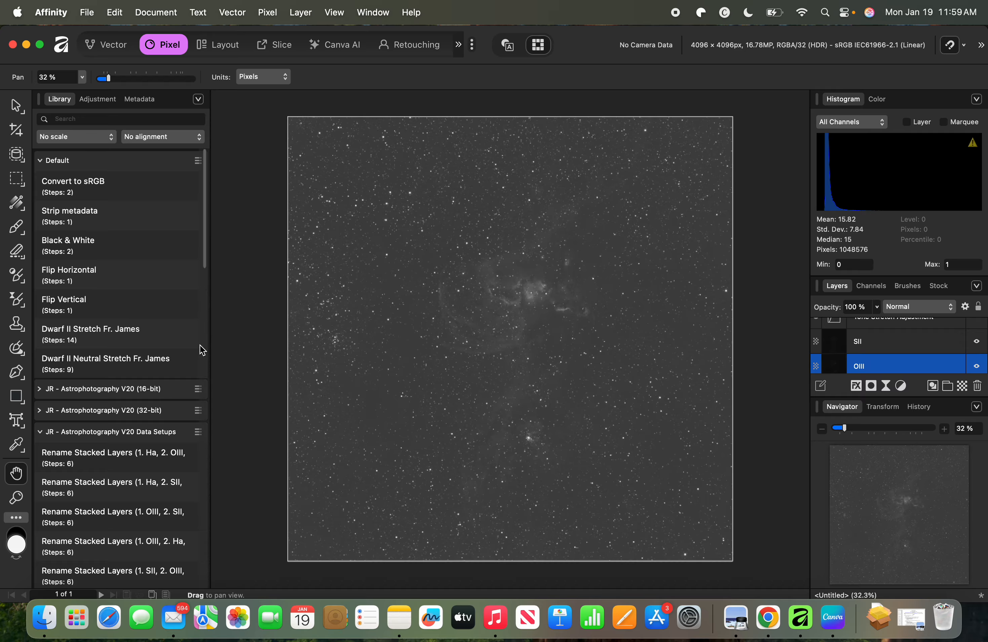
scroll(209, 263, down, 1)
drag(209, 263, 209, 428)
click(142, 355)
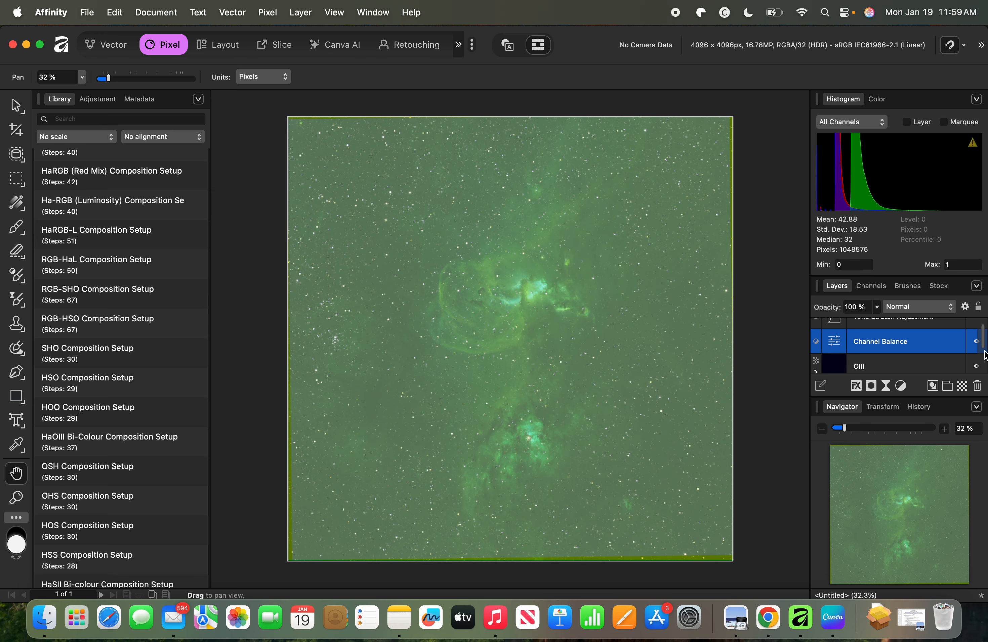
Step: Try to apply the Astrophotography Linear Fit filter to the OIII, Ha and SII layers together
scroll(985, 355, down, 3)
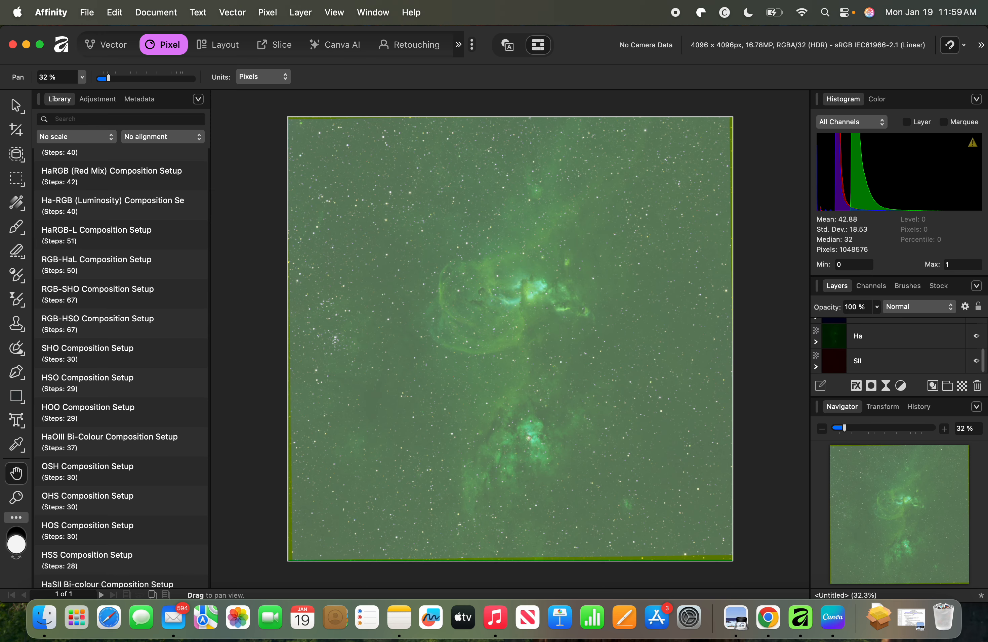
scroll(898, 346, up, 2)
scroll(899, 346, down, 2)
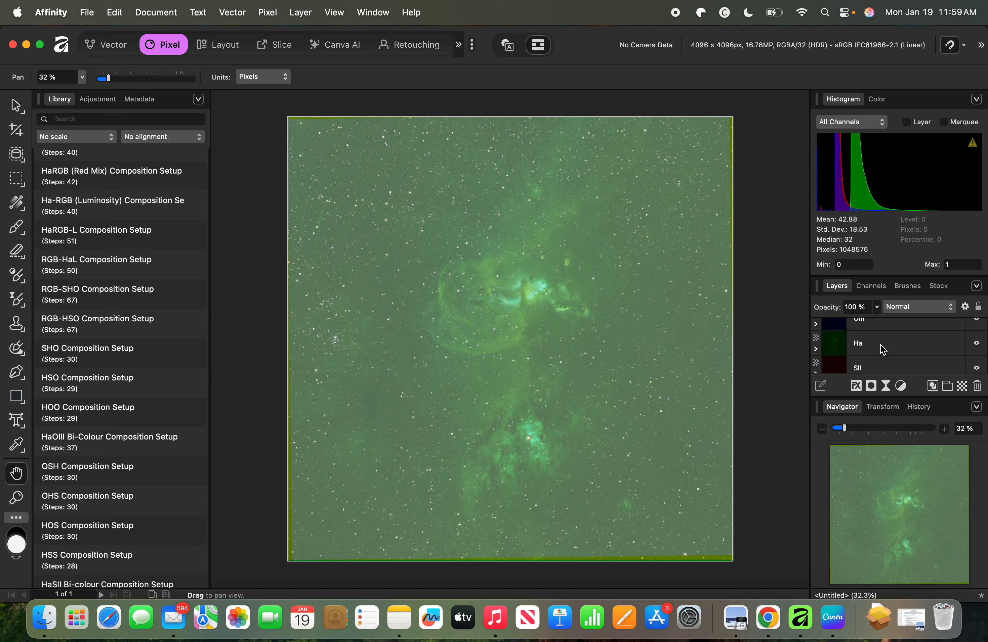
click(860, 349)
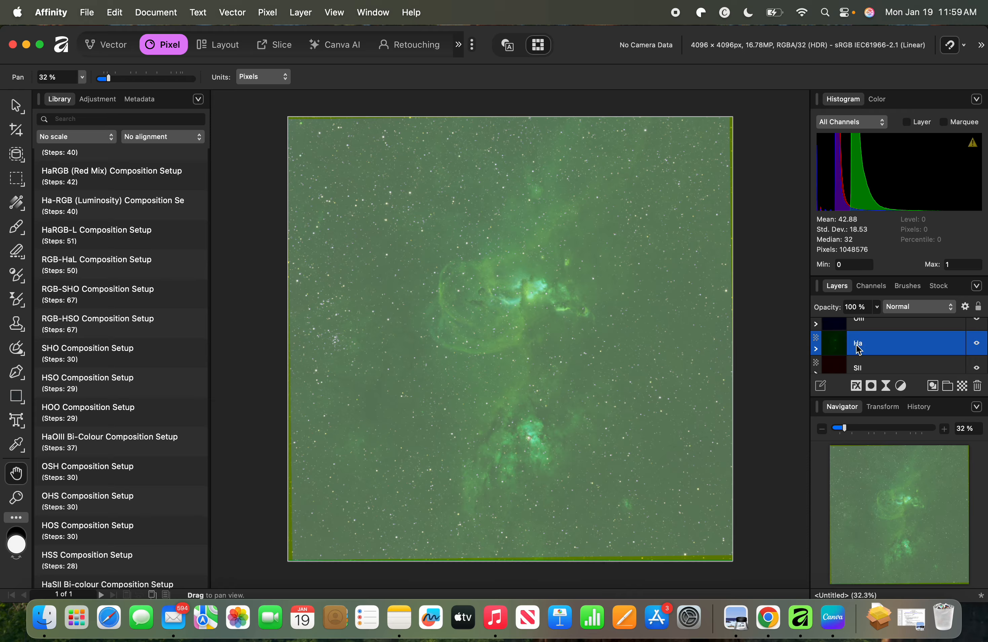
shift+click(870, 369)
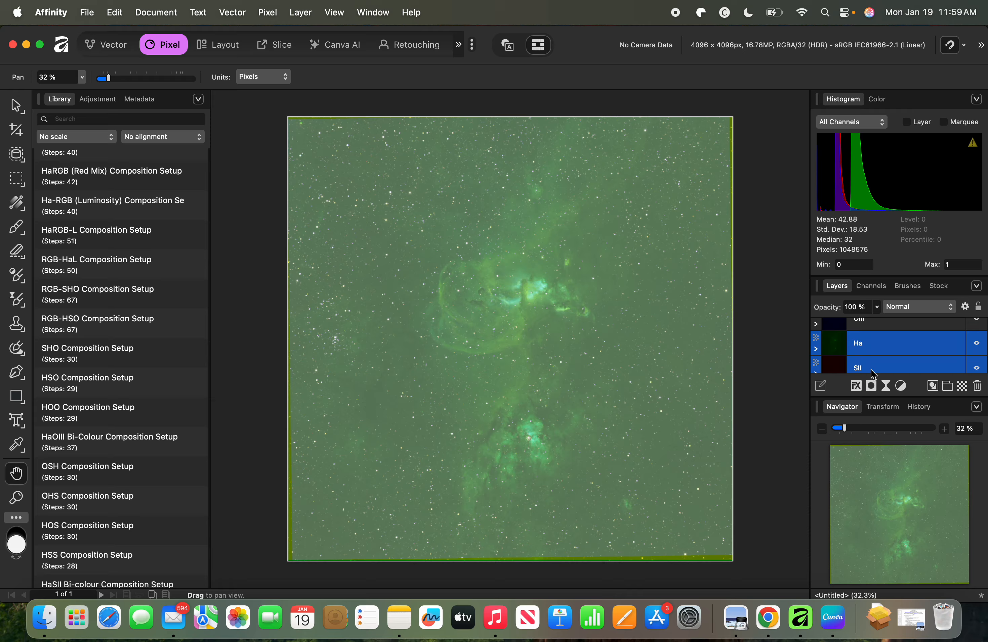
shift+click(875, 330)
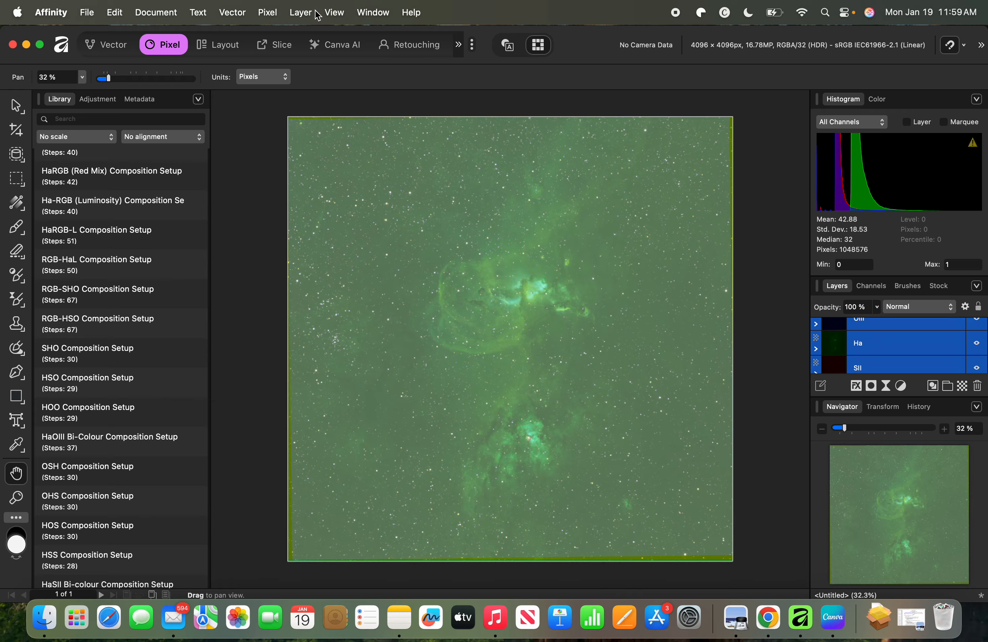
click(269, 12)
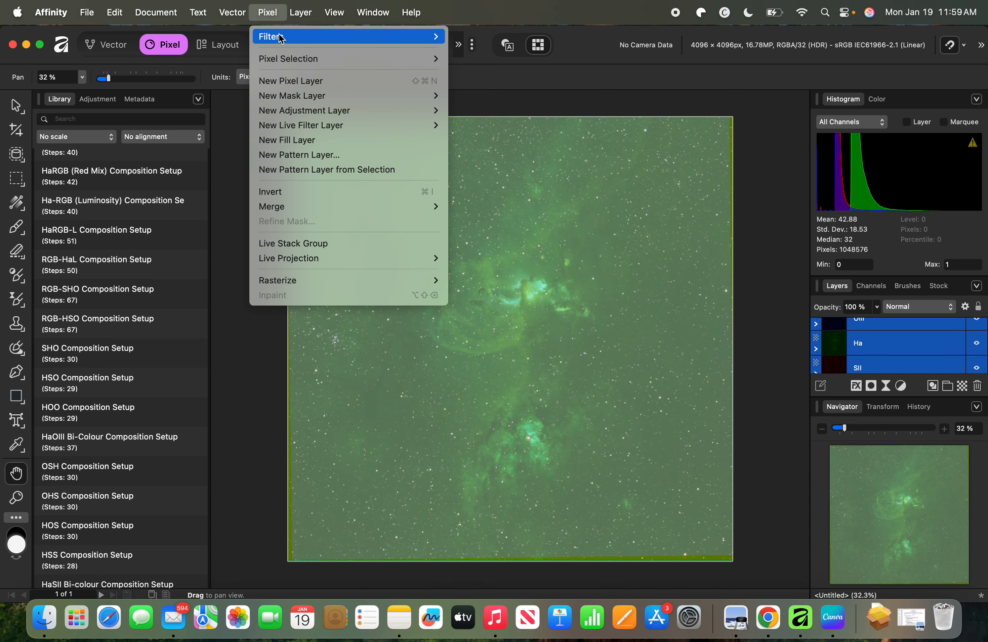
mouse_move(289, 38)
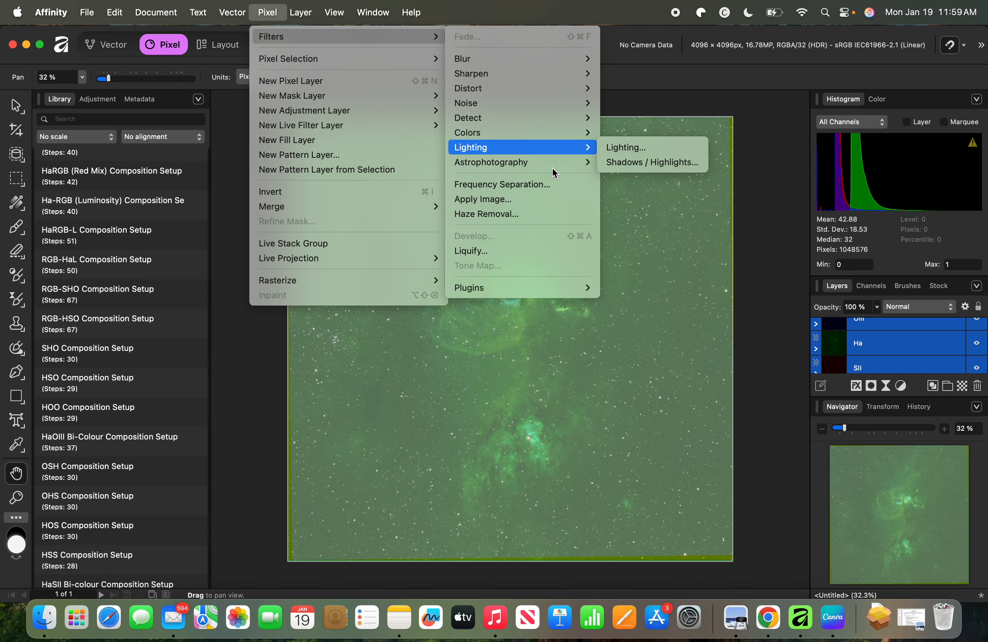
mouse_move(570, 169)
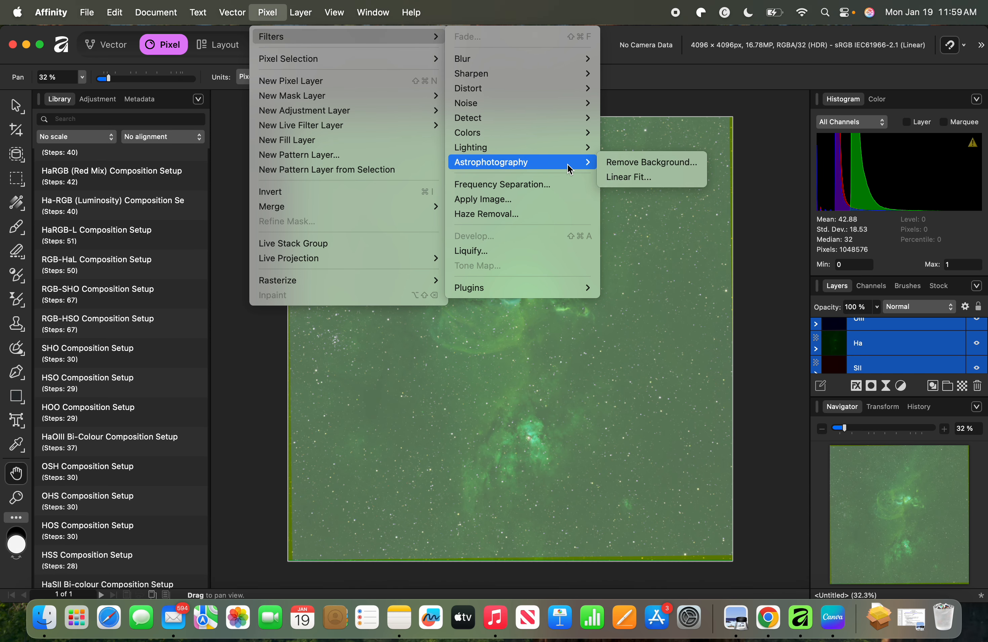
click(631, 177)
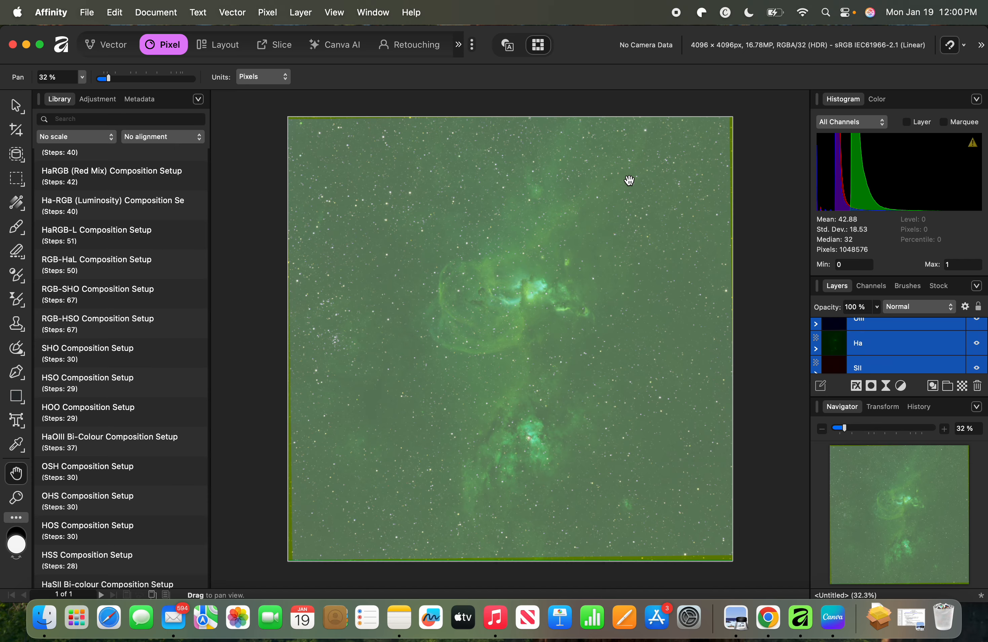
Step: Undo the colour composition back to the separate greyscale layers and rerun the SHO Composition Setup macro
key(super+v)
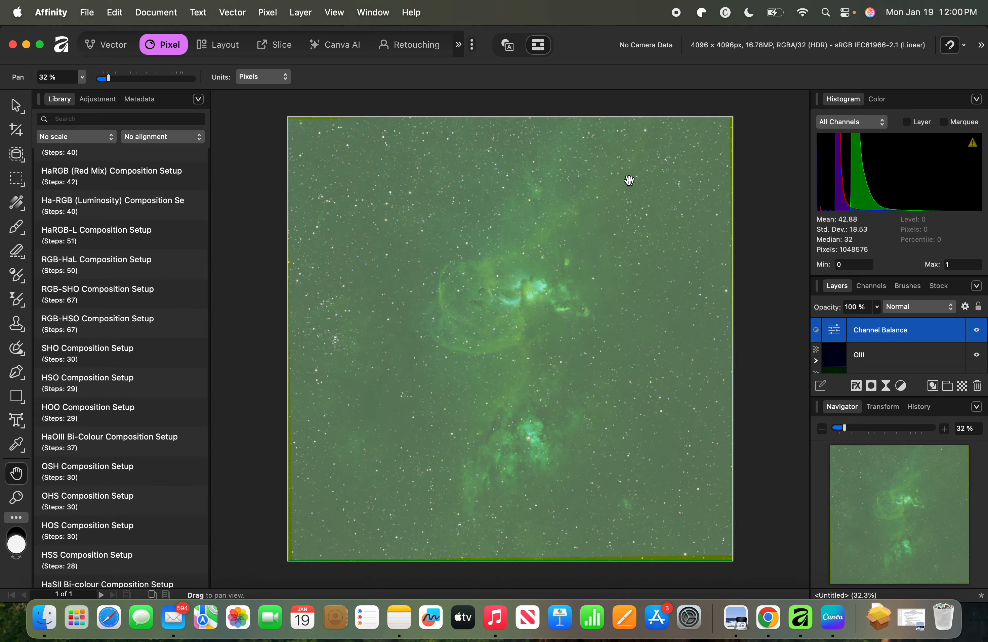
key(super+z)
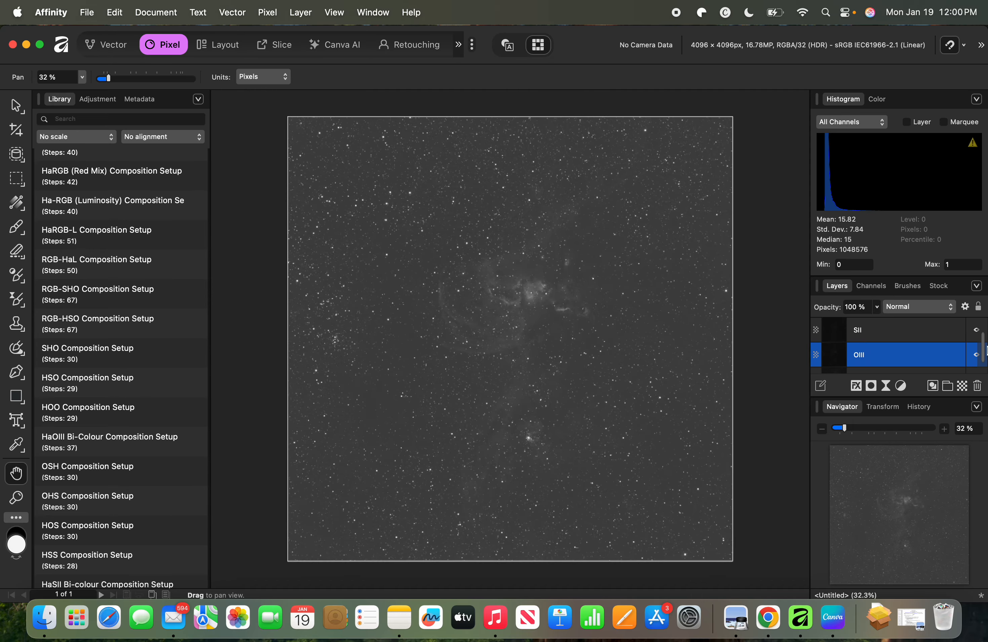
scroll(986, 348, up, 2)
scroll(985, 348, down, 3)
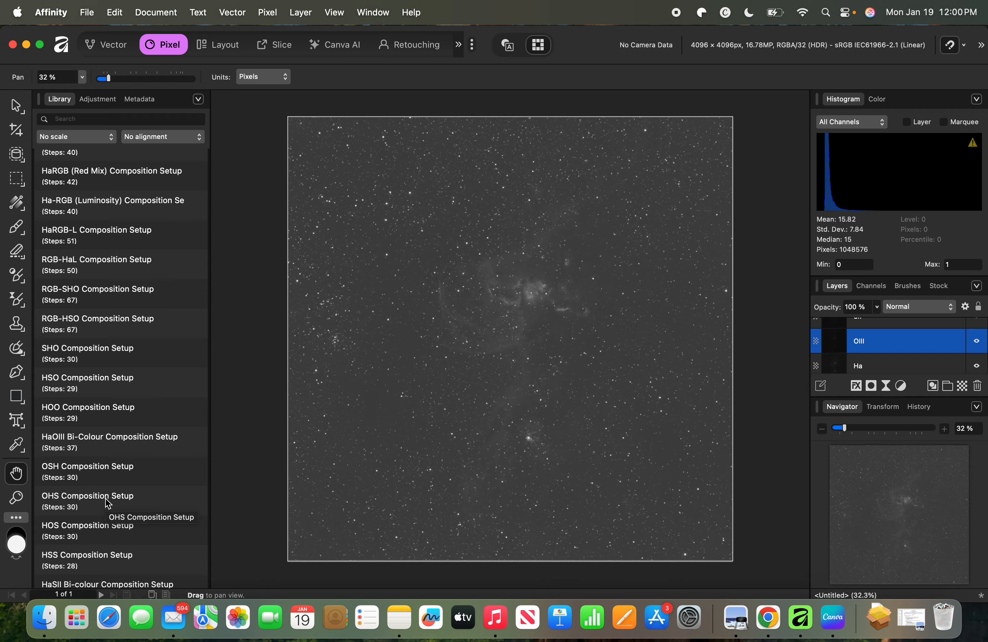
click(113, 354)
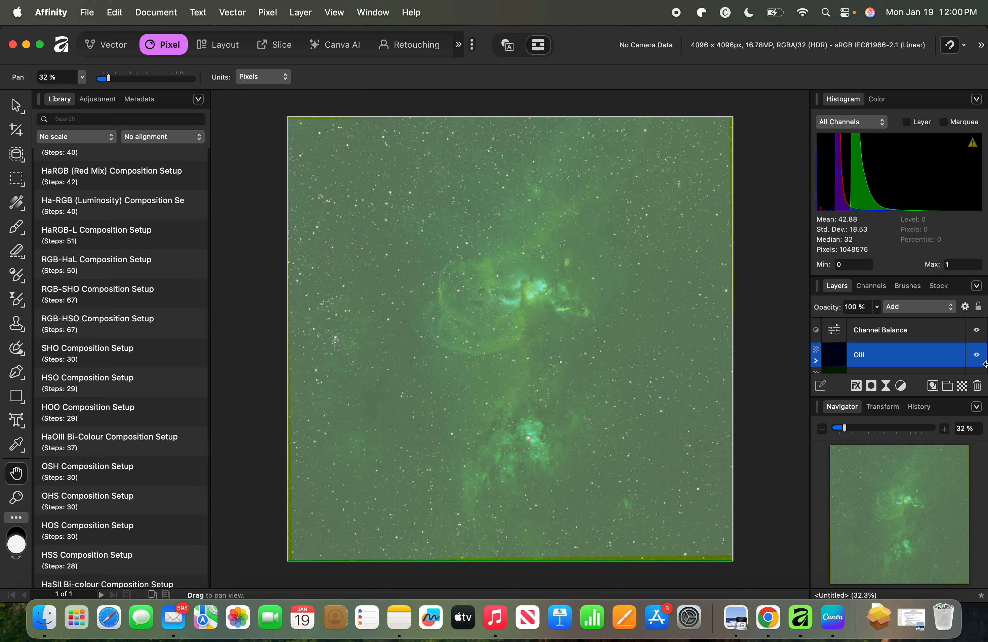
Step: Apply the Astrophotography Linear Fit filter to the OIII, Ha and SII layers together
scroll(985, 345, down, 1)
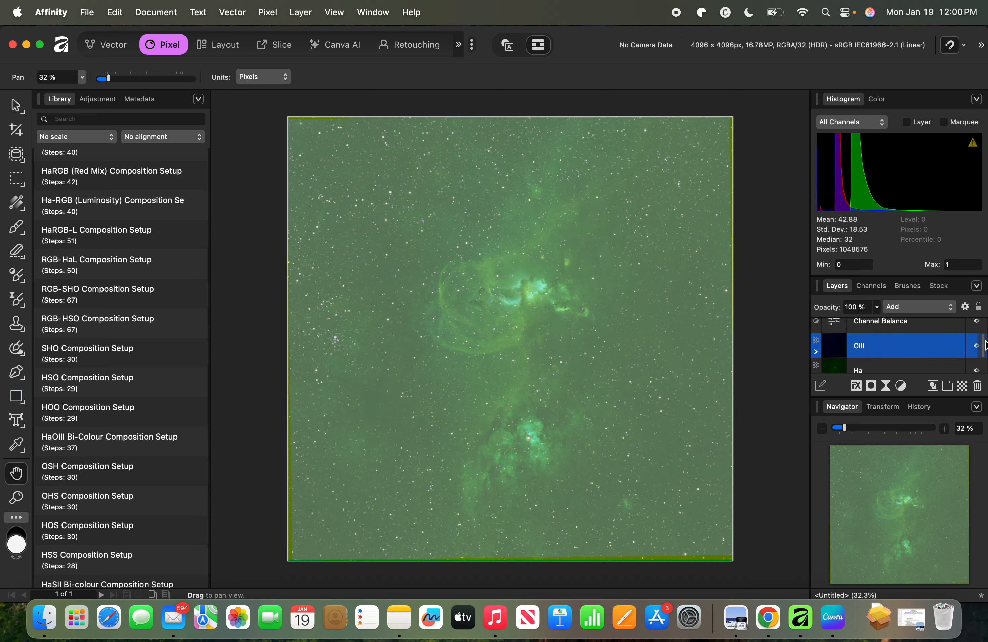
scroll(985, 346, down, 3)
click(934, 352)
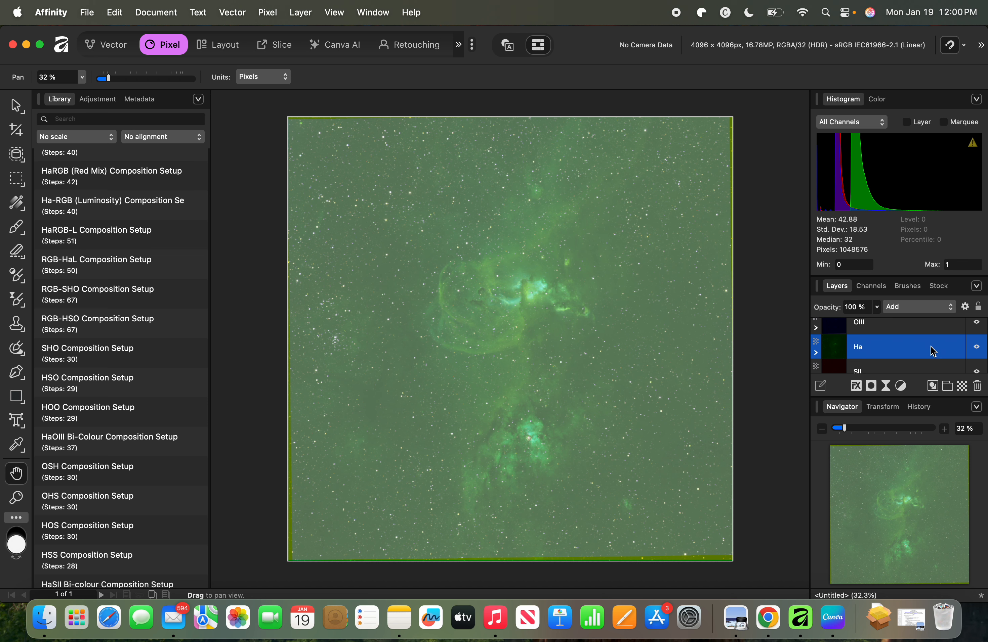
shift+click(916, 327)
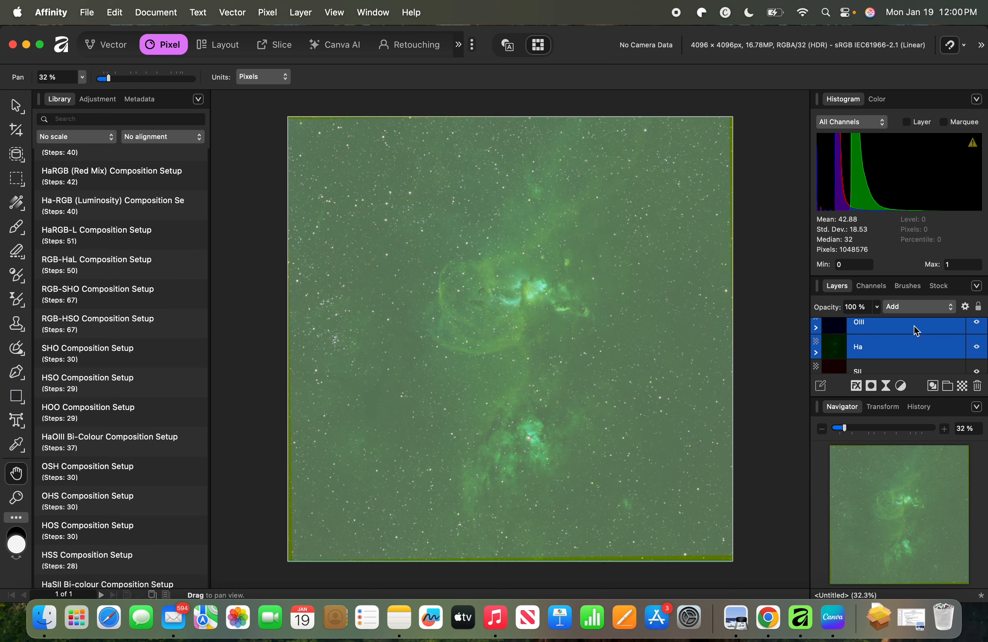
shift+click(892, 369)
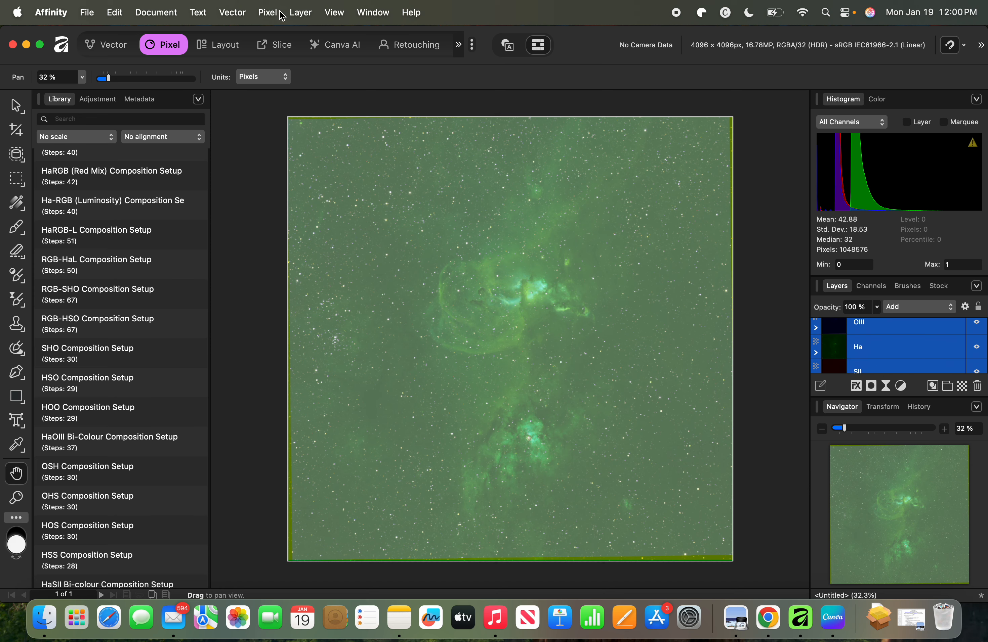
click(268, 13)
mouse_move(311, 38)
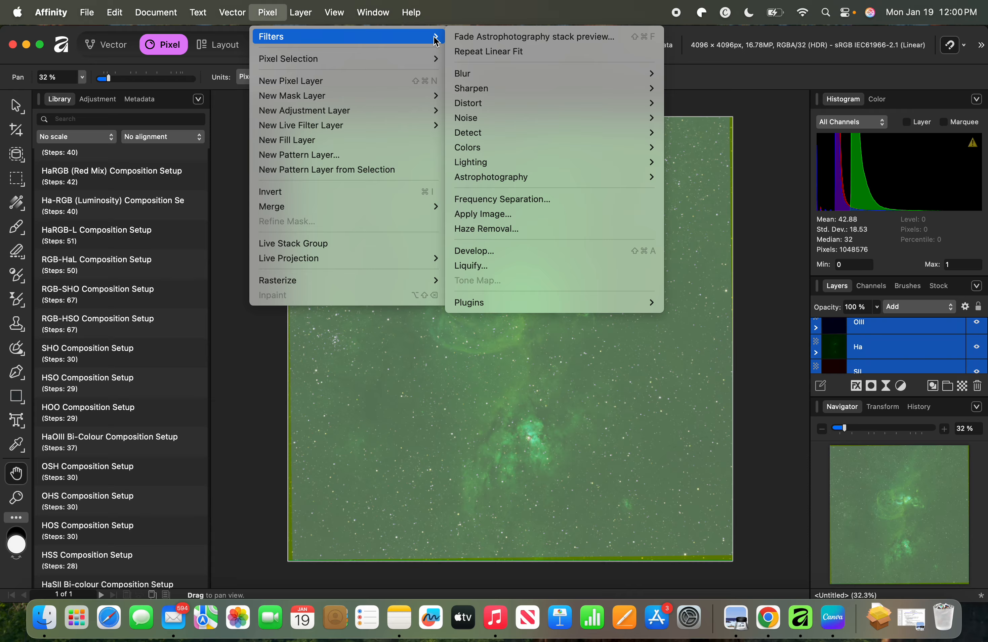
mouse_move(557, 177)
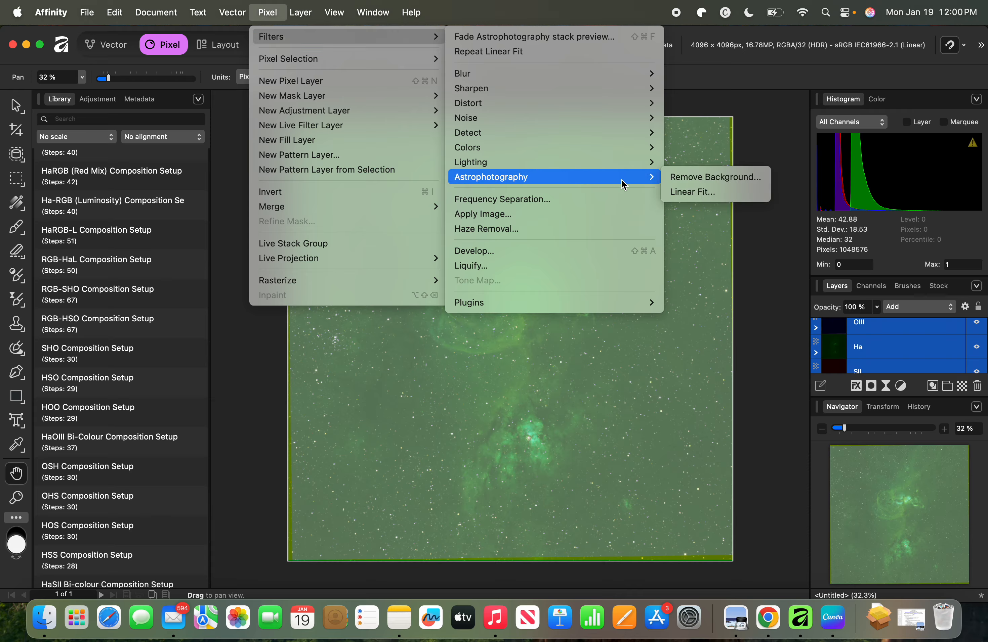
click(679, 193)
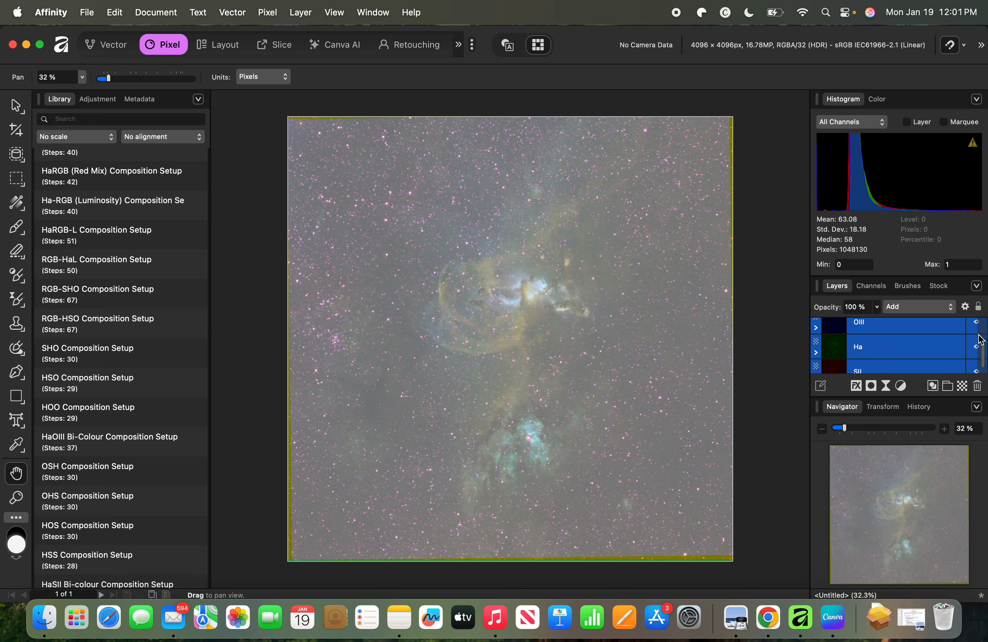
Step: Delete the Tone Stretch Adjustment layer above Channel Balance
scroll(985, 358, up, 3)
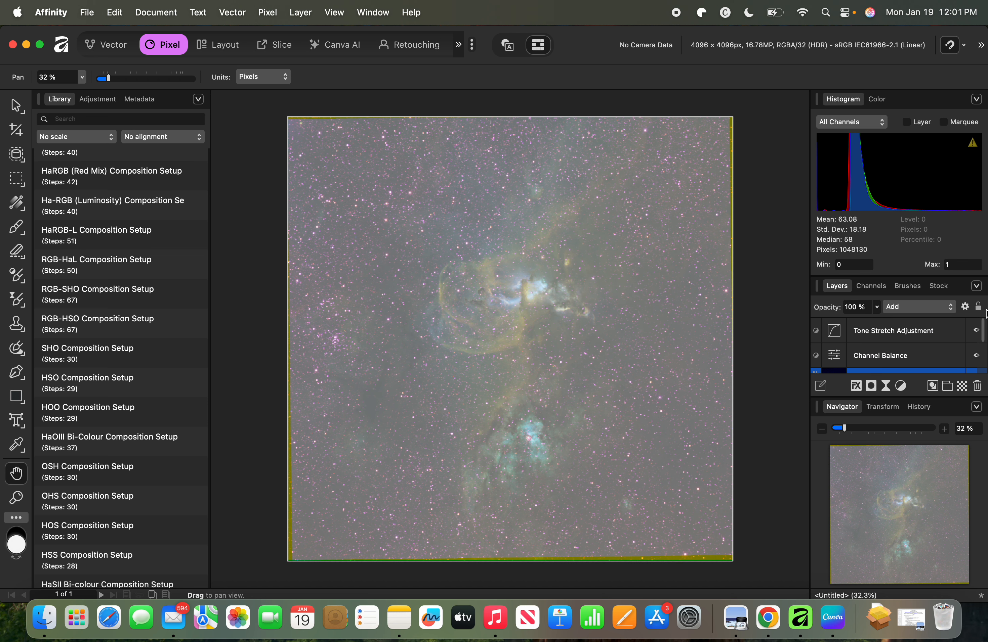
click(934, 333)
key(BackSpace)
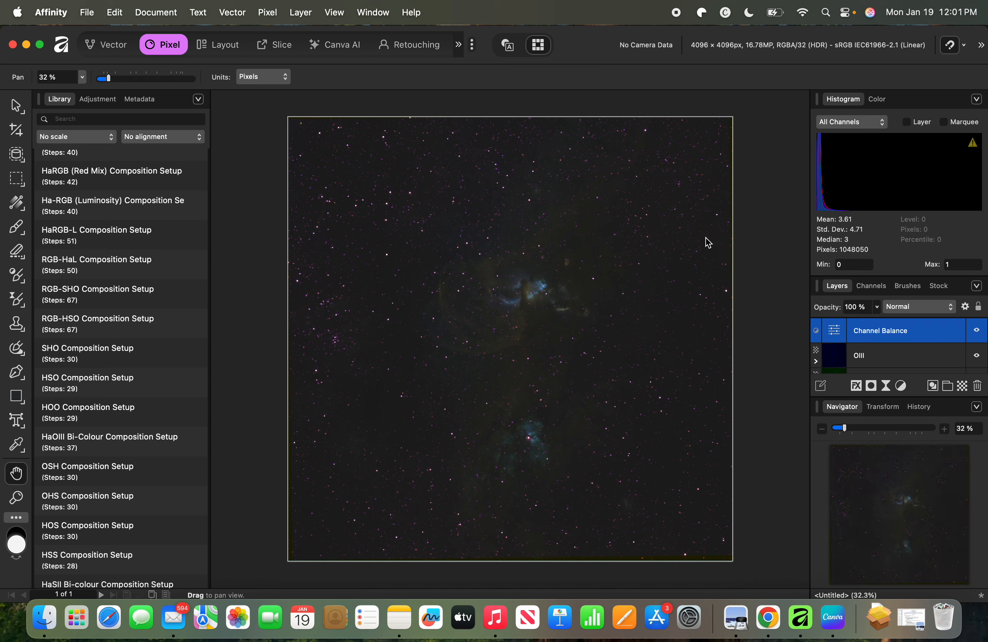
Step: Collapse the JR - Astrophotography V20 Data Setups macro category in the library
click(102, 100)
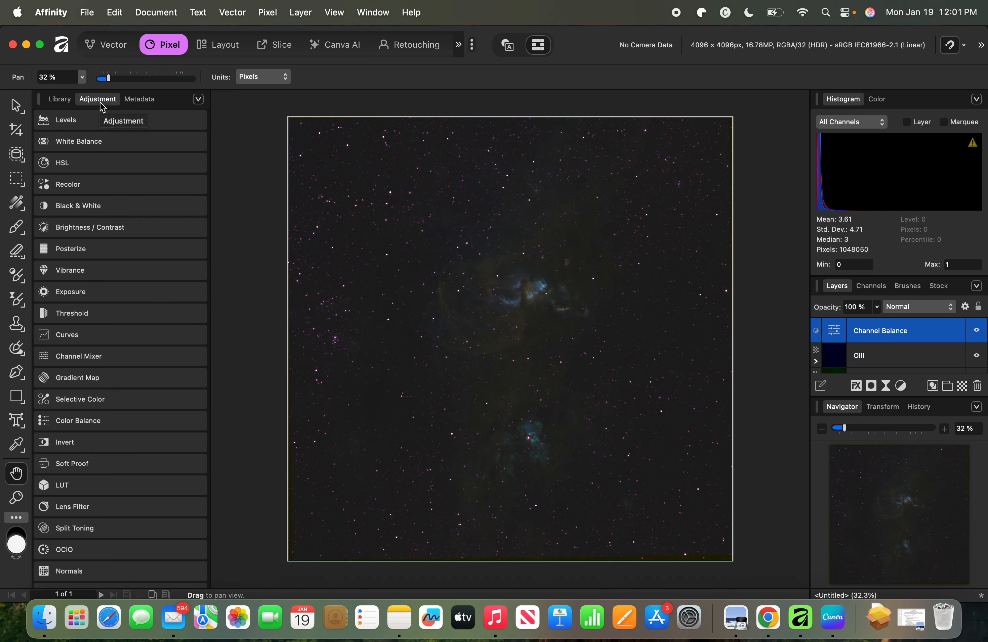
click(57, 104)
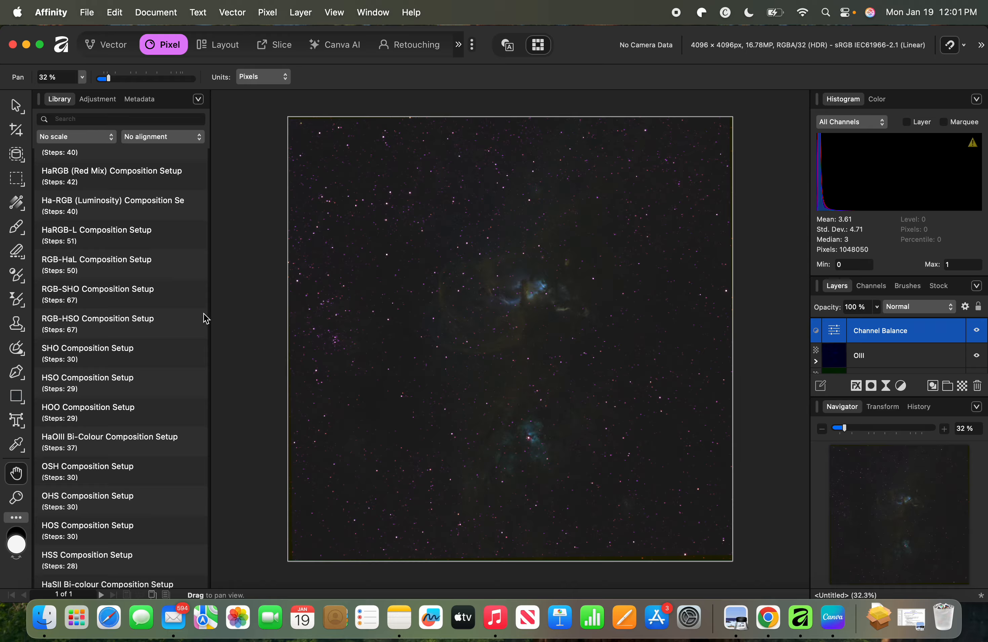
scroll(205, 326, up, 6)
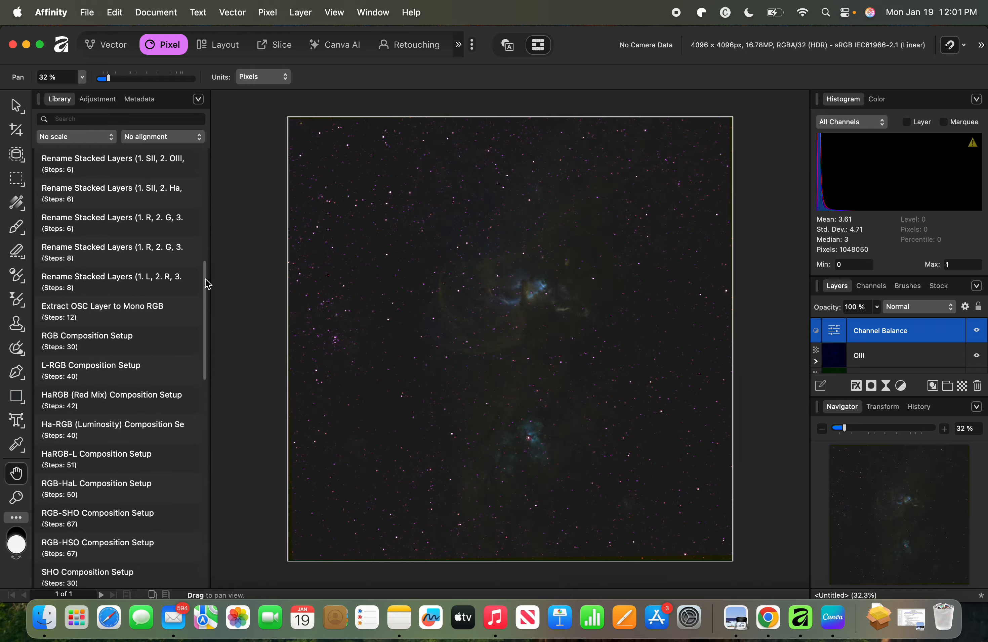
scroll(205, 249, up, 6)
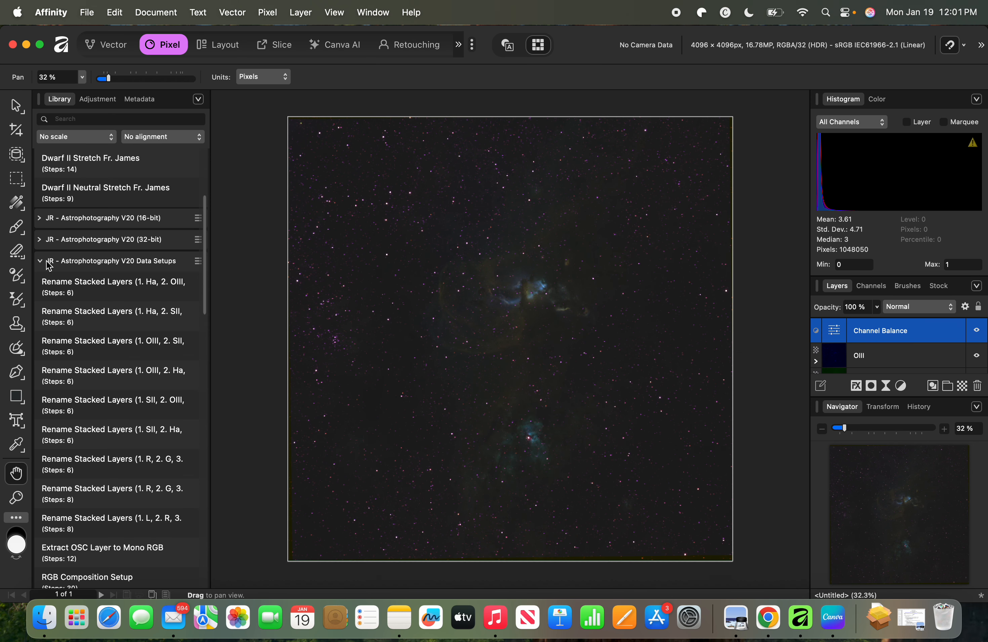
click(48, 262)
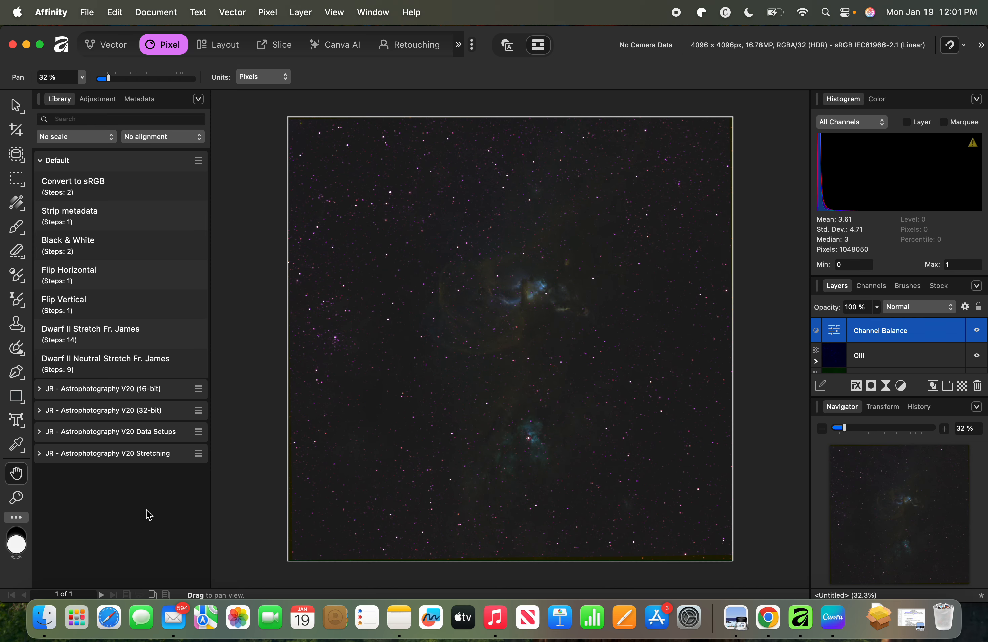
Step: Examine the Channel Mixer settings of the Channel Balance adjustment layer
click(111, 100)
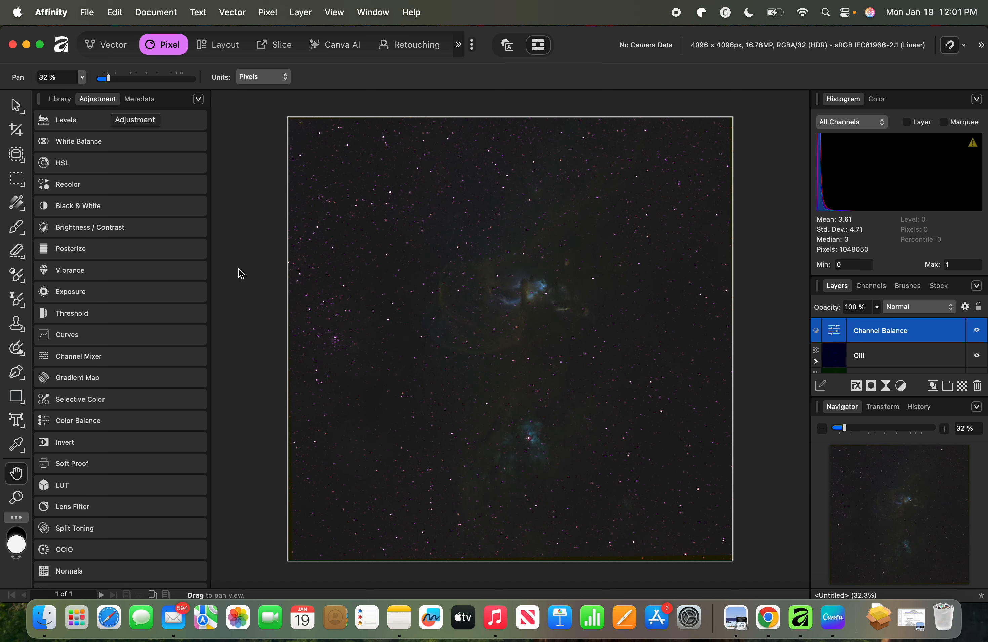
scroll(204, 300, down, 3)
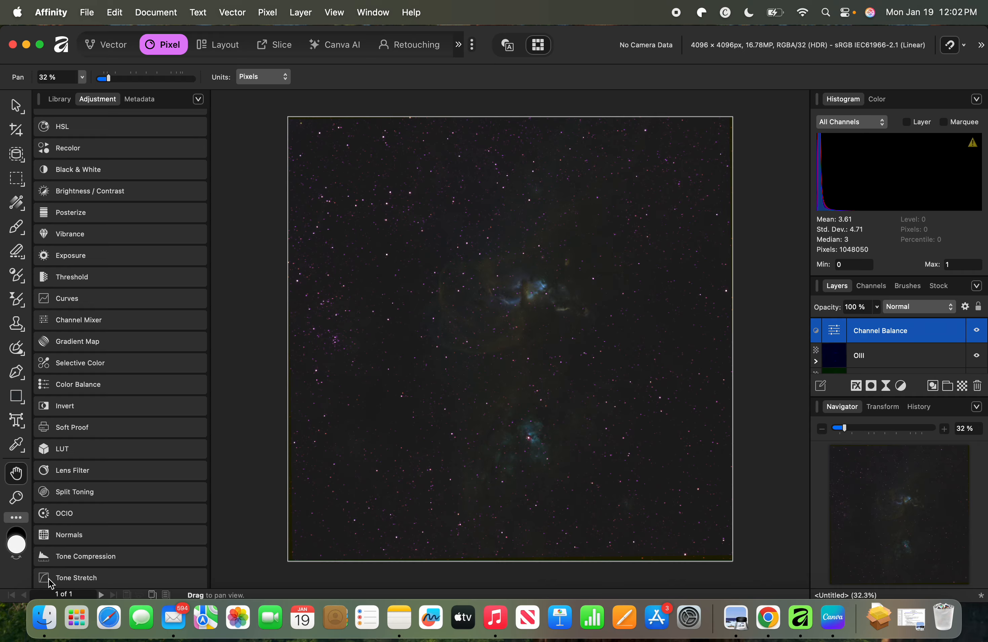
click(829, 357)
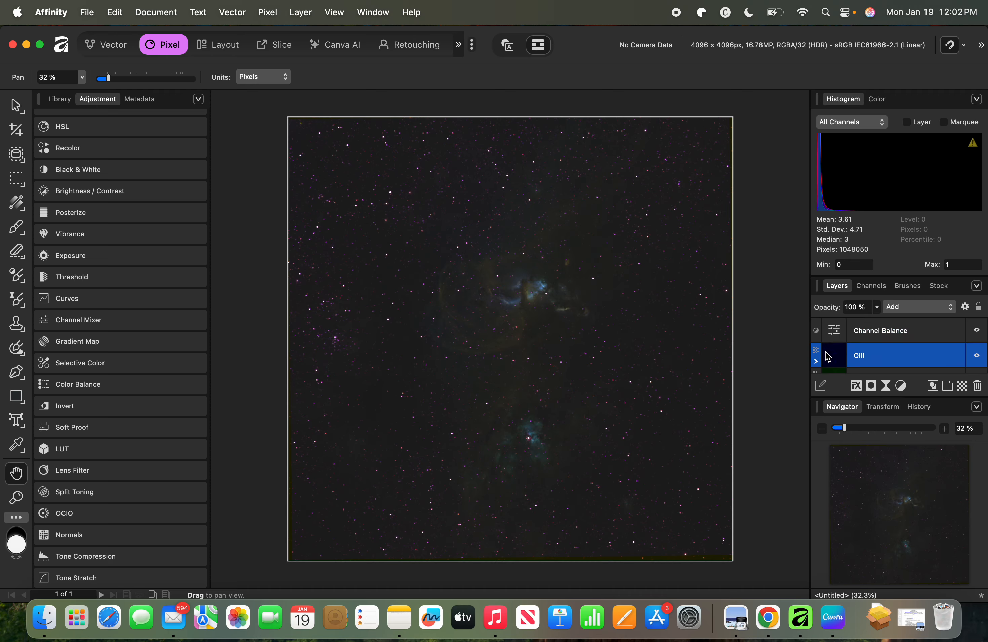
double_click(834, 331)
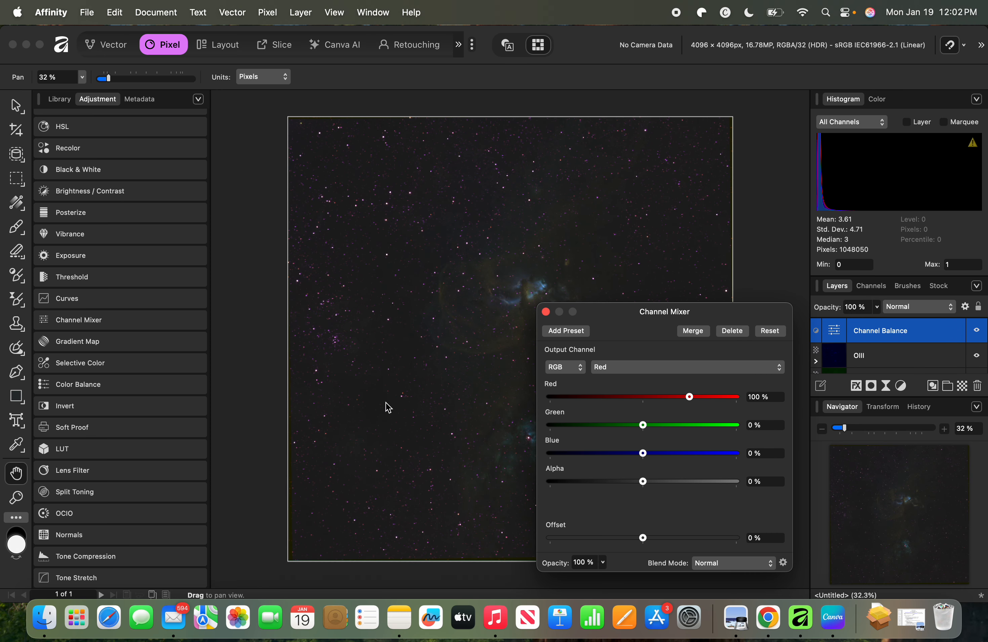
click(546, 312)
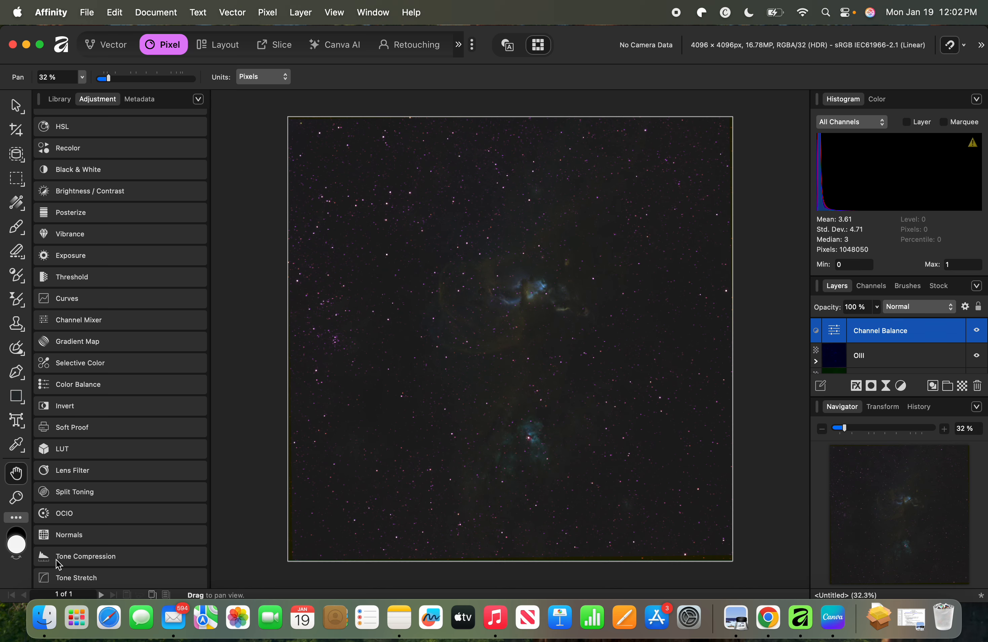
Step: Add a default Tone Stretch adjustment above the Channel Balance layer
click(93, 492)
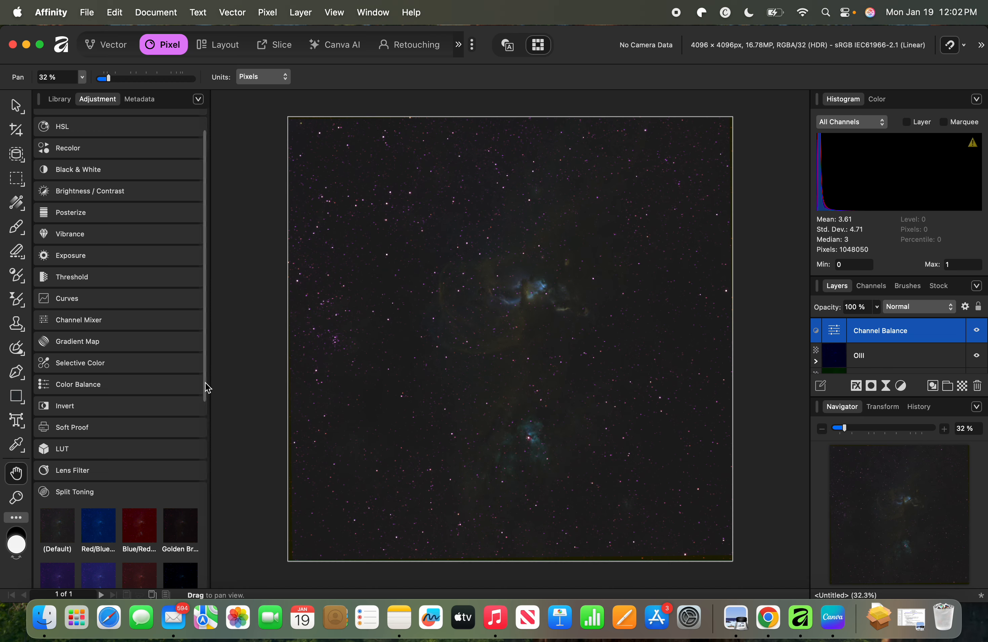
drag(206, 391, 215, 588)
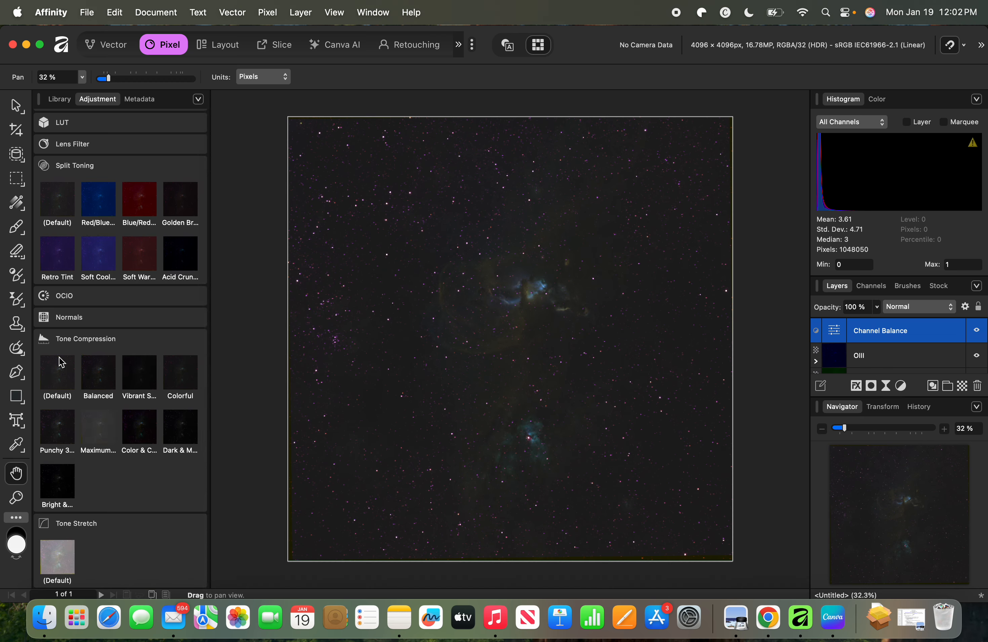
scroll(72, 345, up, 4)
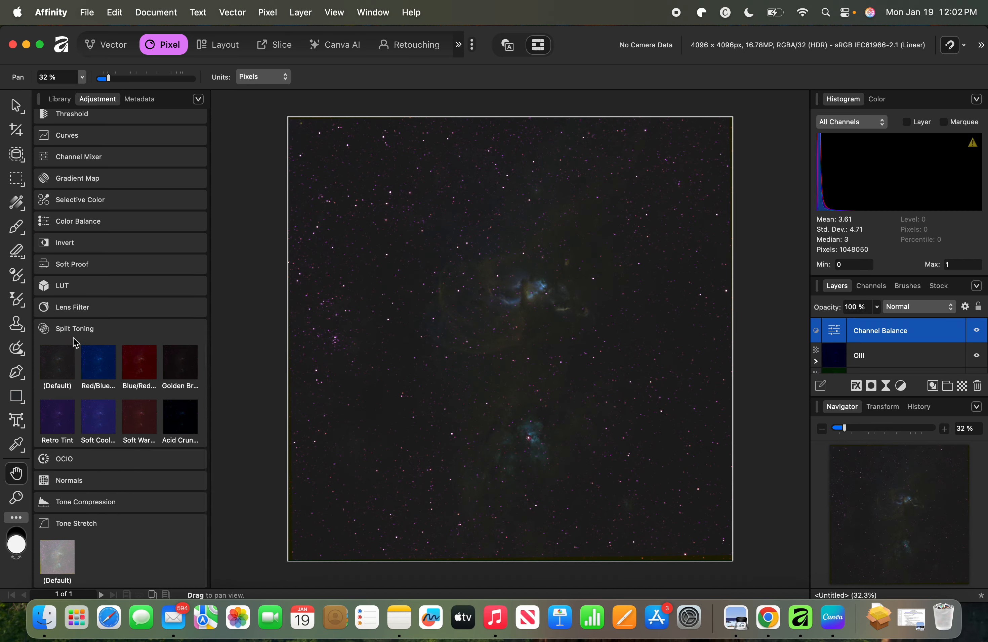
click(74, 338)
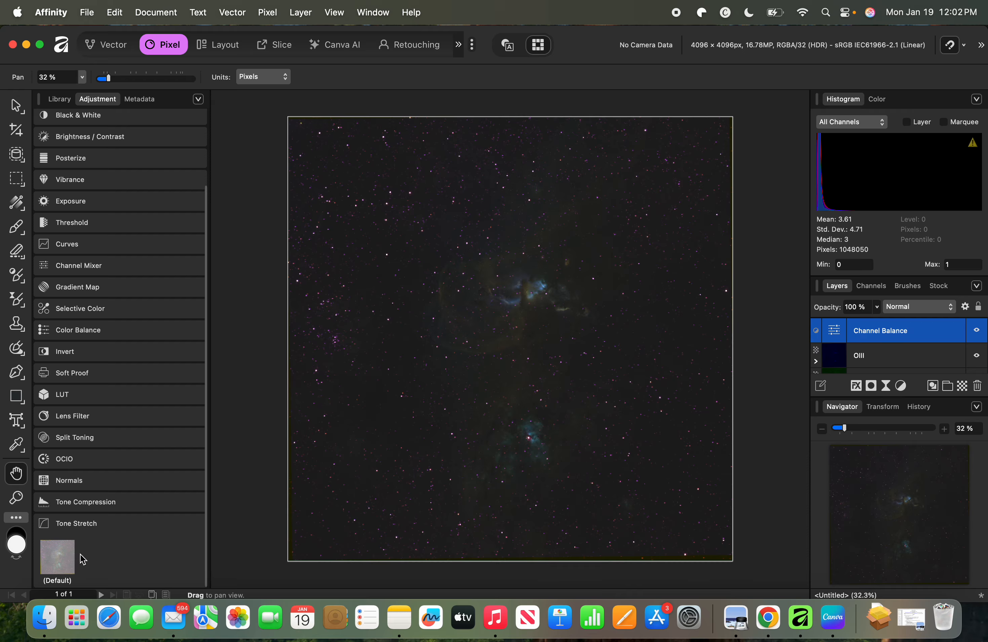
scroll(95, 529, up, 1)
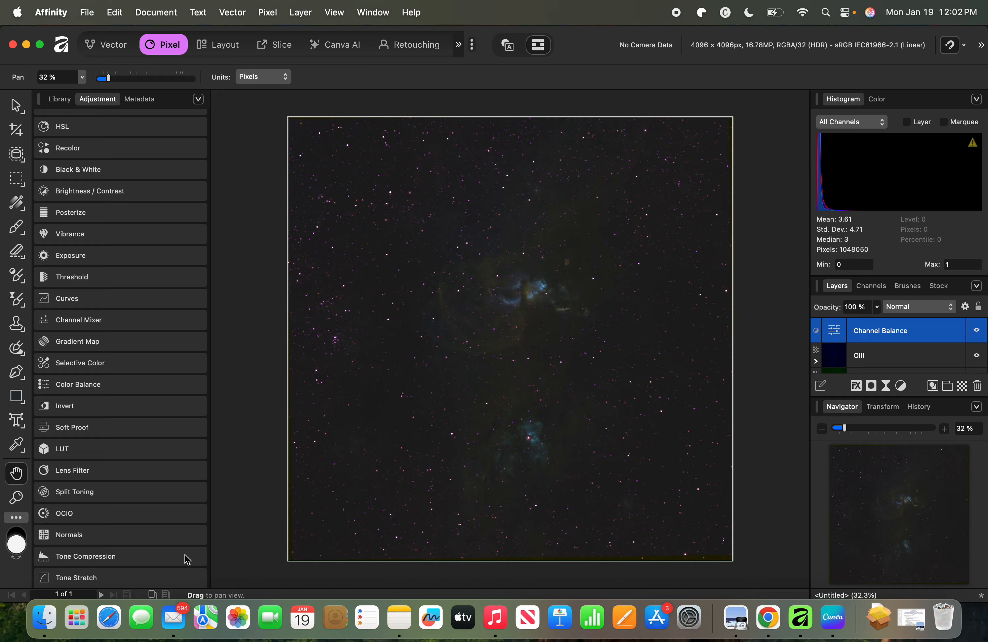
scroll(204, 531, down, 1)
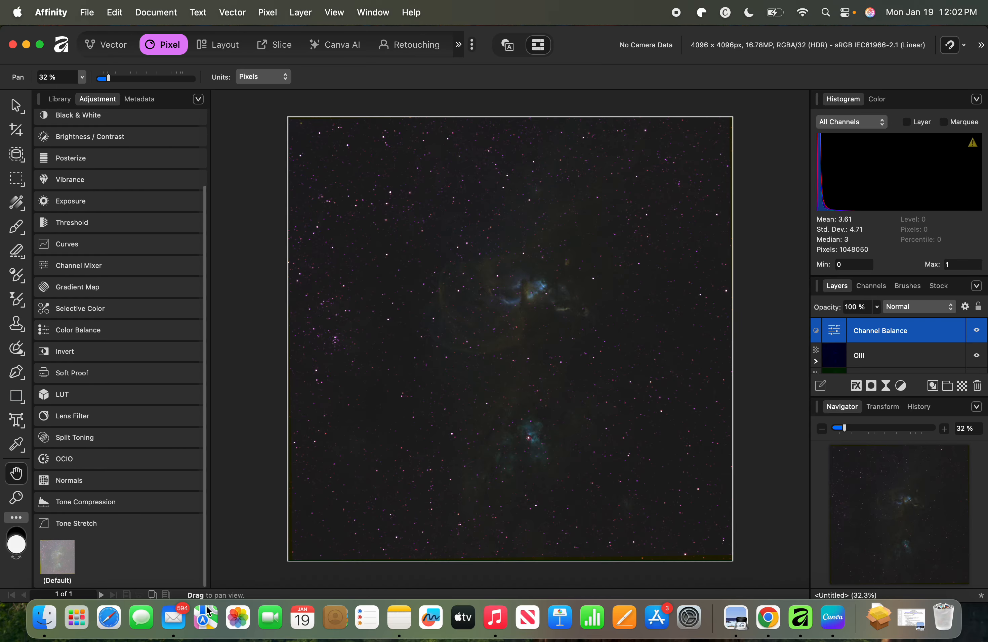
click(60, 557)
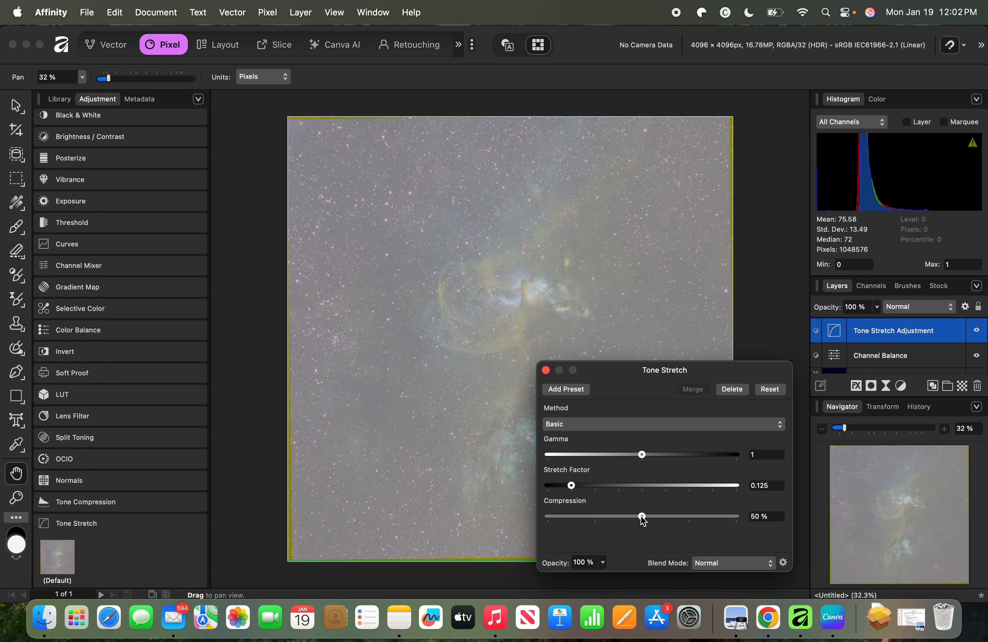
Step: Set the Tone Stretch adjustment's gamma to about 1.552, with stretch factor 0.125 and compression 50 %
mouse_move(644, 521)
mouse_down()
mouse_move(604, 521)
mouse_move(681, 509)
mouse_move(640, 508)
mouse_up()
drag(642, 455, 695, 455)
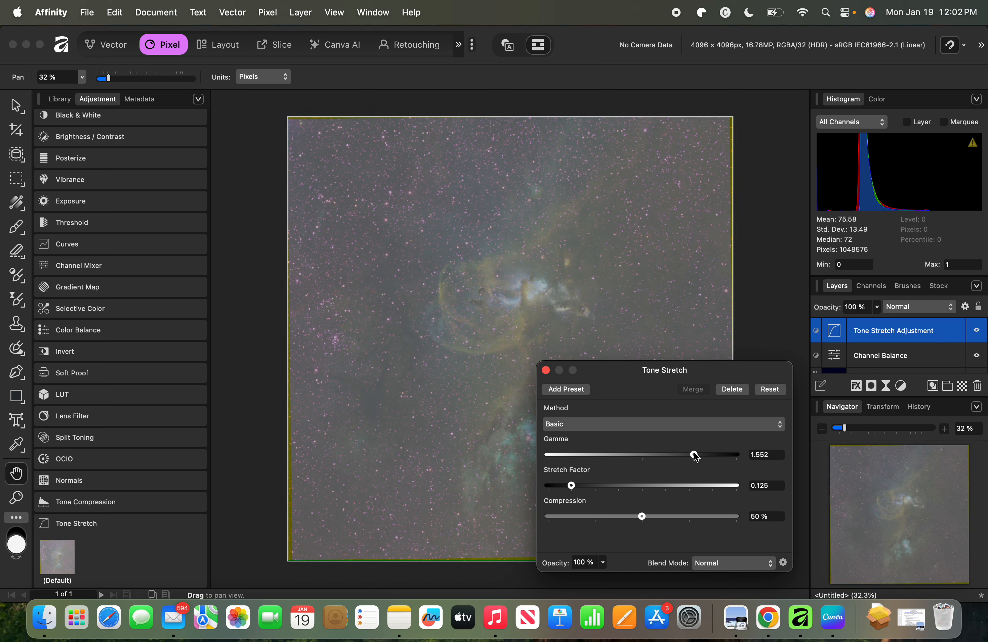
mouse_move(575, 484)
mouse_down()
mouse_move(589, 485)
mouse_move(559, 489)
mouse_move(572, 486)
mouse_up()
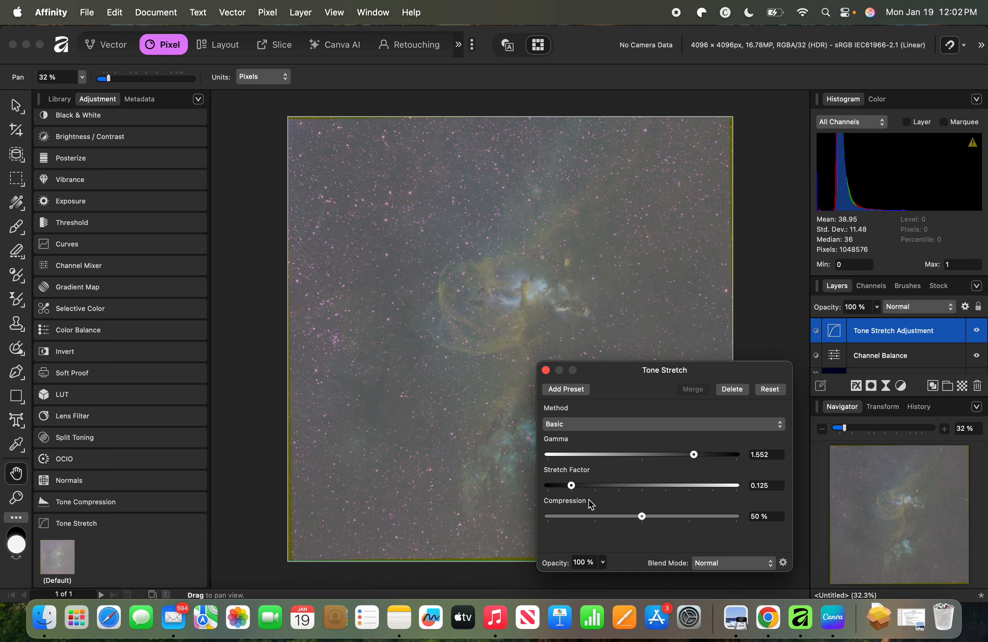
mouse_move(642, 523)
mouse_down()
mouse_move(618, 519)
mouse_move(644, 520)
mouse_up()
click(546, 370)
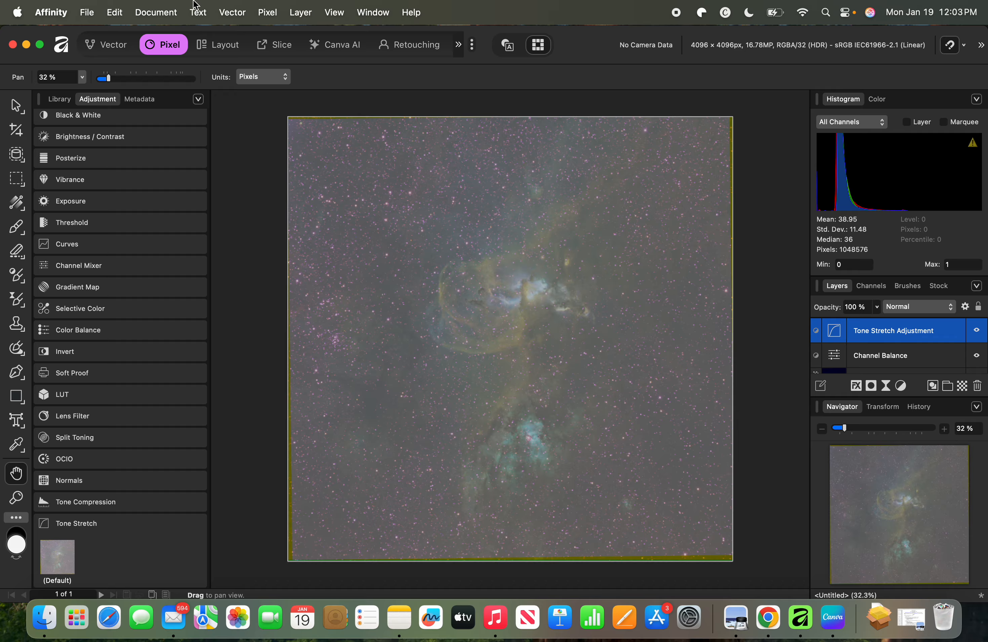
Step: Rotate the whole document 90° clockwise
click(166, 15)
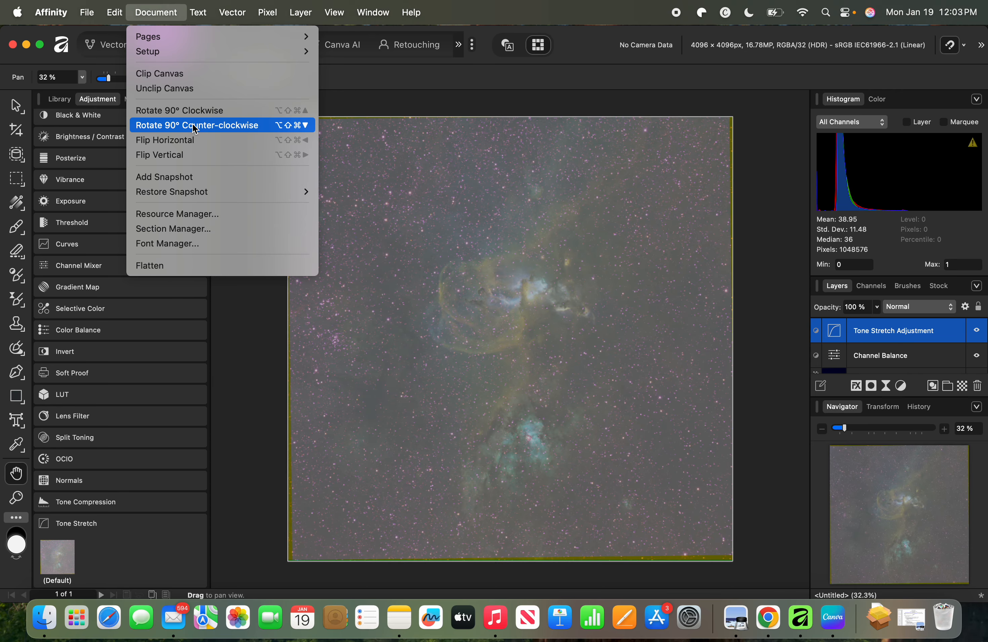
click(196, 111)
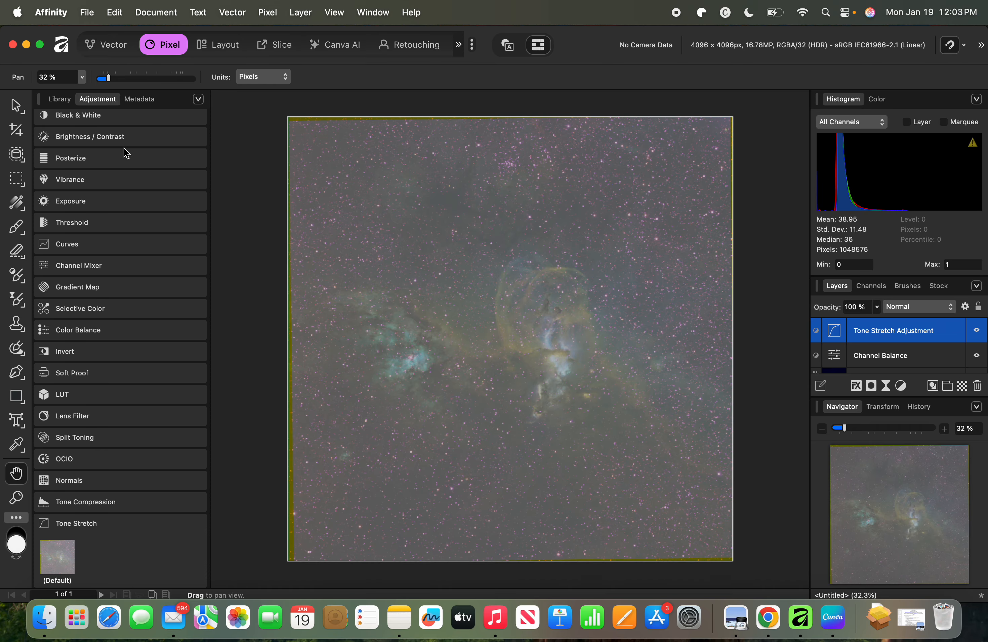
Step: Add a default Brightness / Contrast adjustment and raise its contrast to 78 %
click(140, 138)
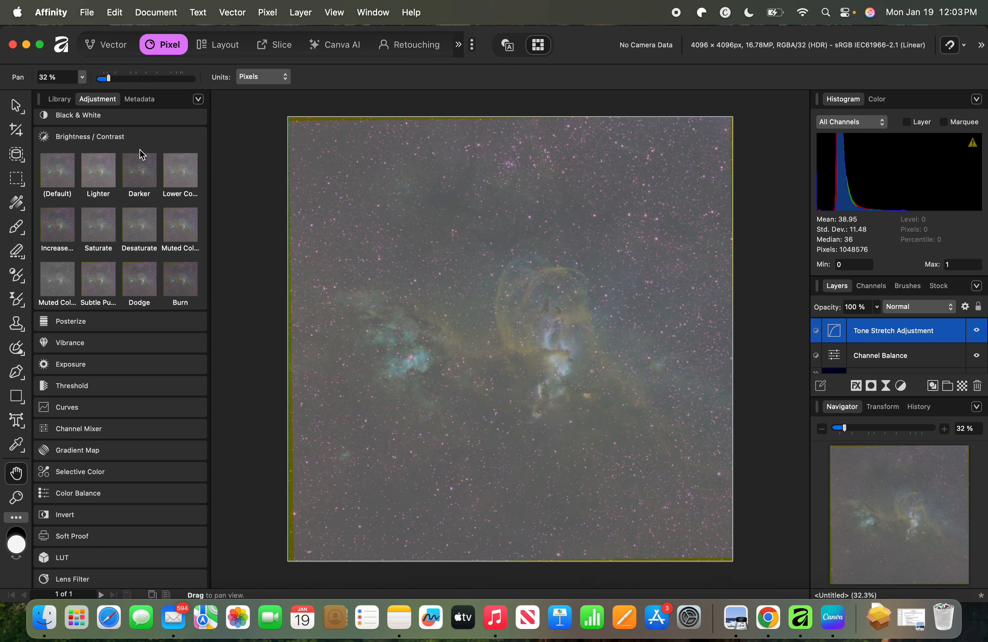
click(67, 179)
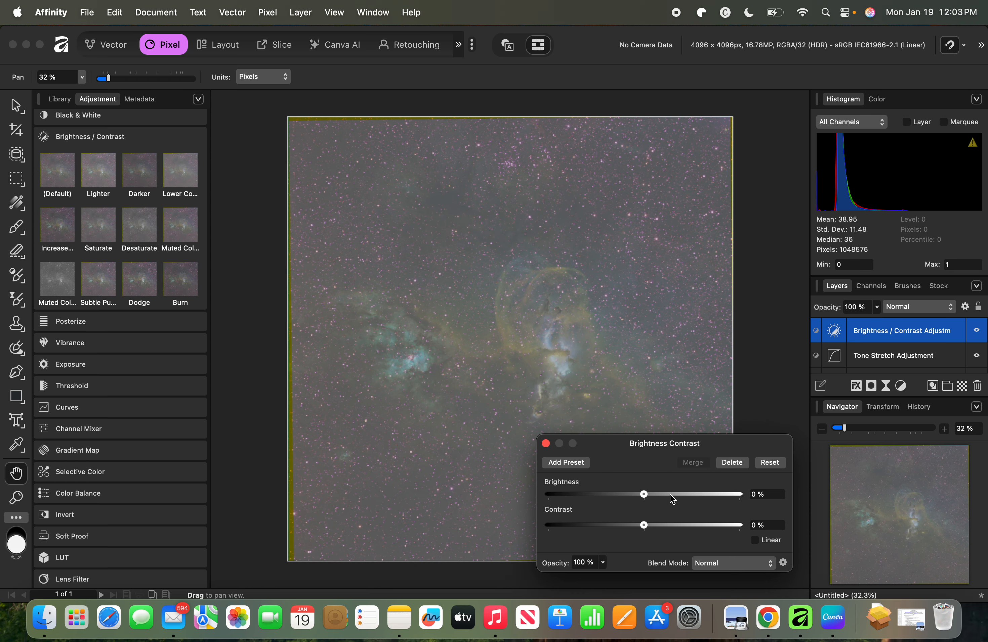
drag(690, 526, 699, 525)
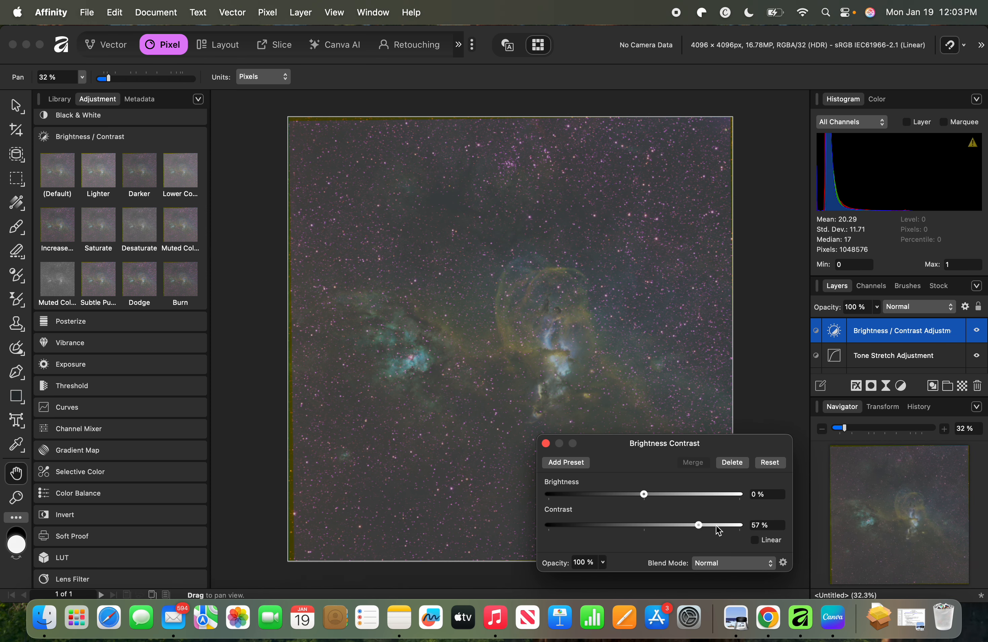
click(719, 528)
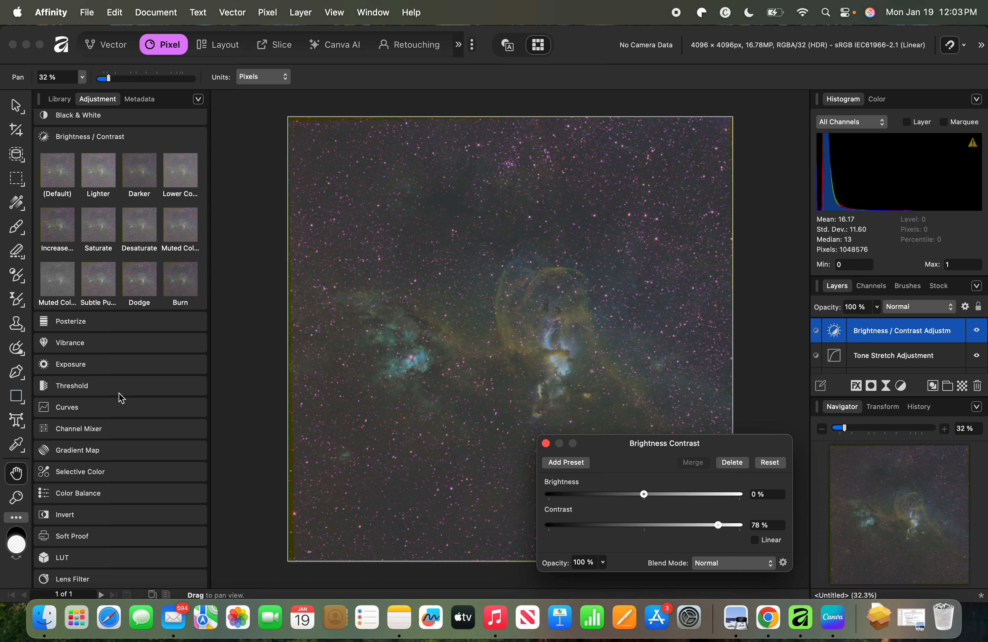
Step: Try the S-Curve preset as a Curves adjustment and delete that adjustment
click(105, 407)
click(108, 412)
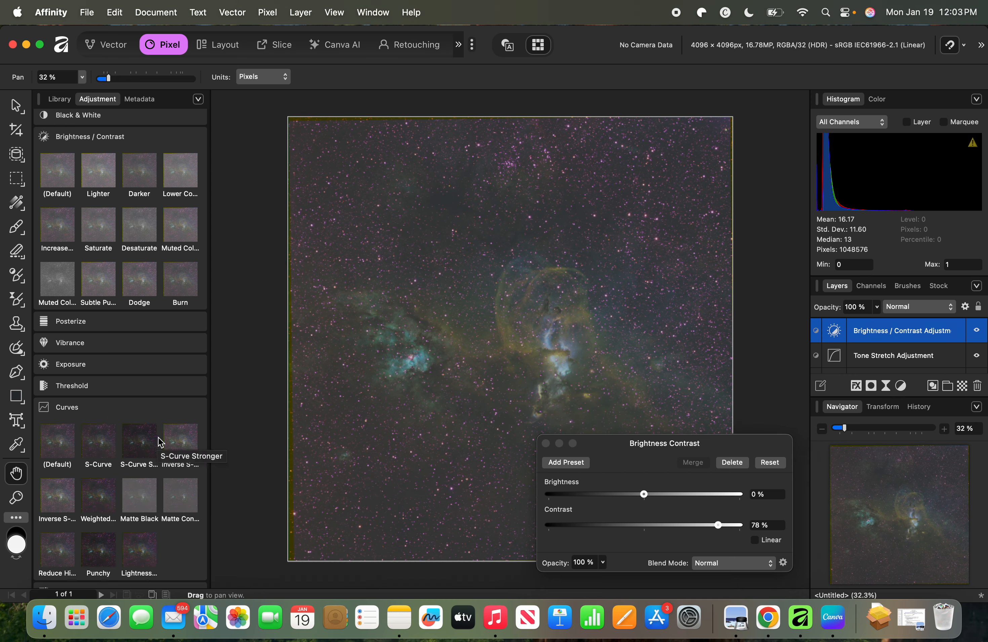
click(107, 449)
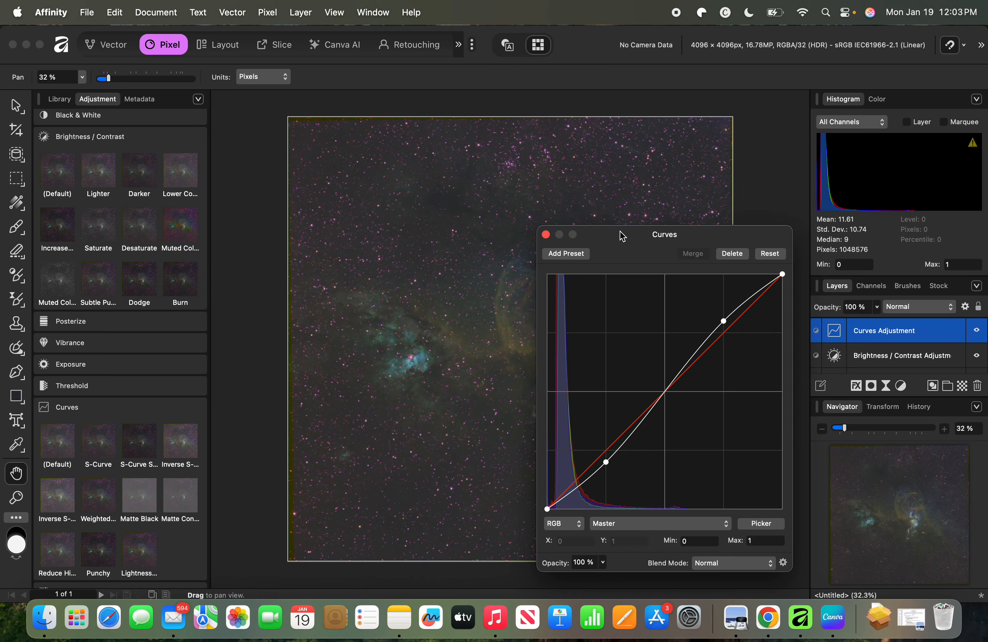
drag(616, 245, 95, 97)
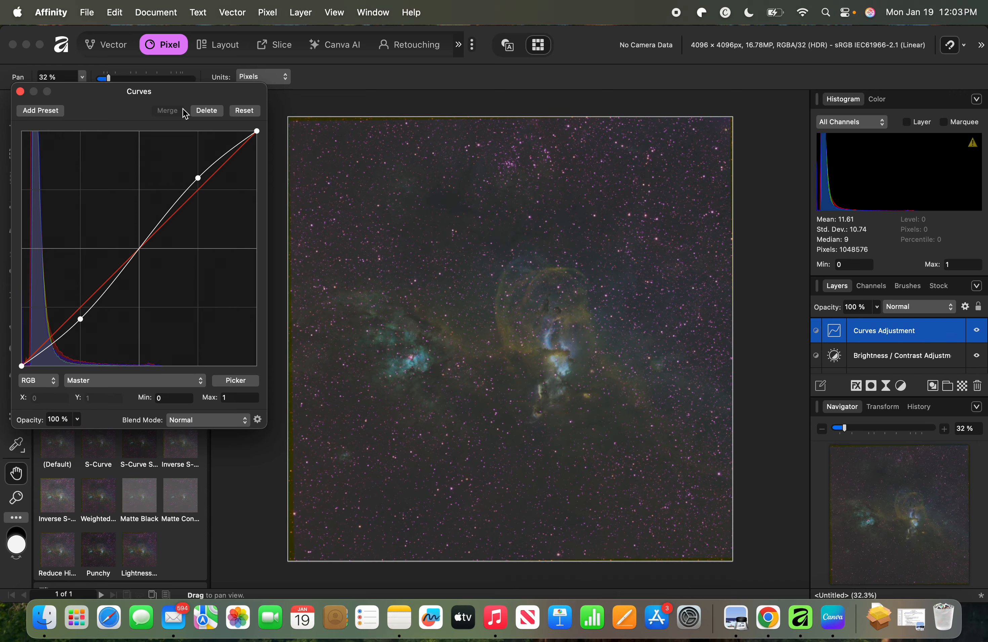
click(206, 111)
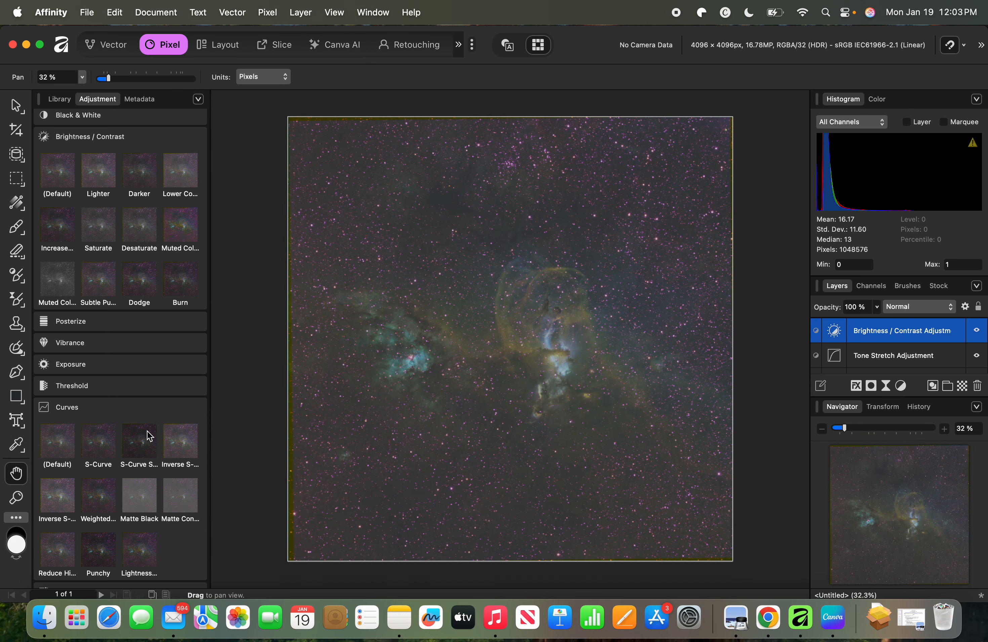
Step: Try the Lightness and Punchy presets of the Curves adjustment, undoing each one
click(138, 560)
click(140, 559)
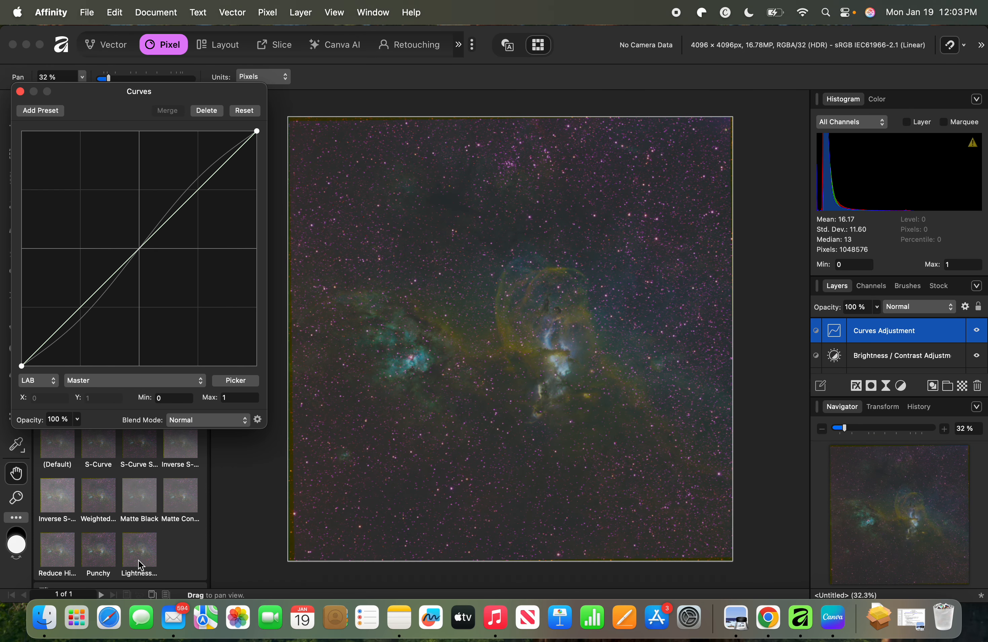
key(super+z)
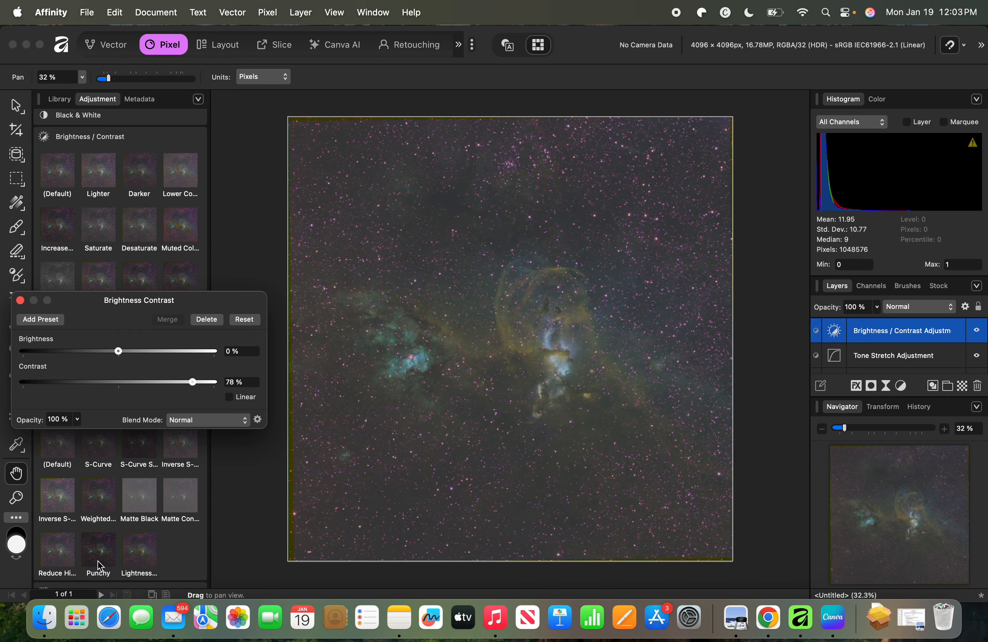
click(98, 564)
key(super+z)
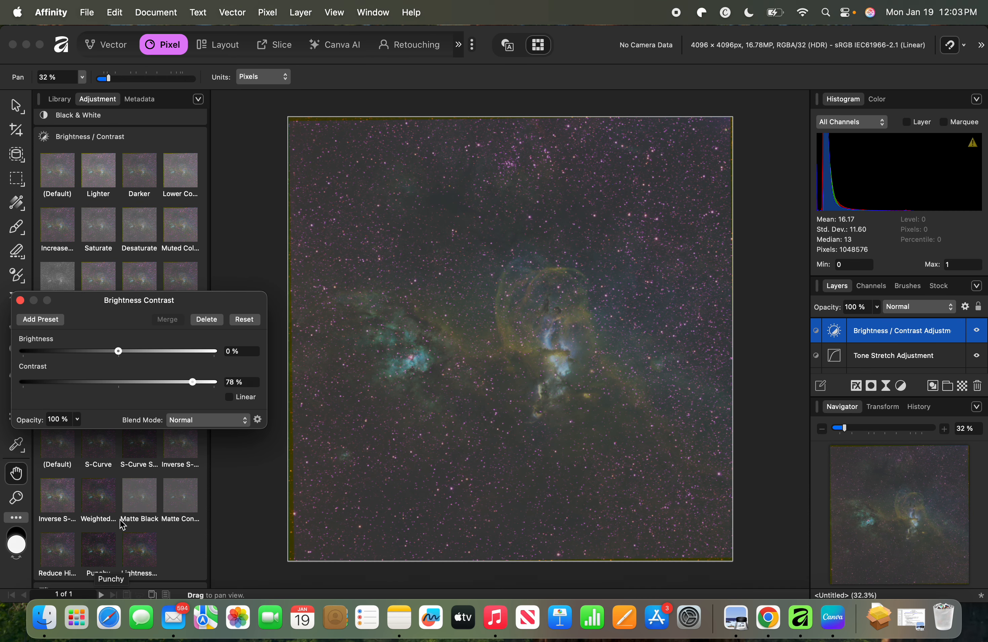
Step: Add a Curves adjustment with the Inverse S-Curve preset above the Brightness / Contrast layer
click(175, 458)
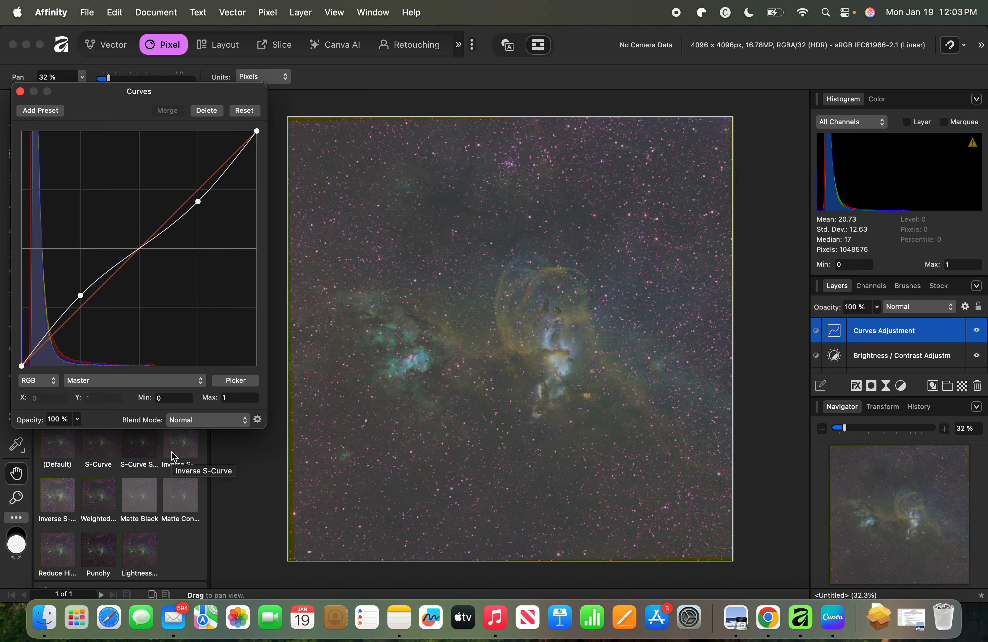
click(20, 91)
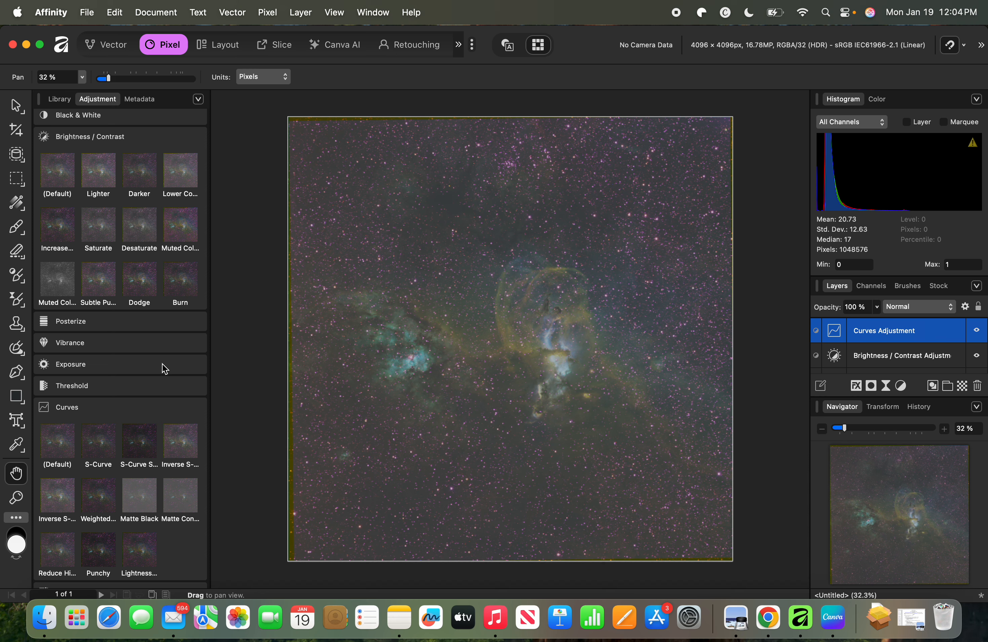
Step: Add a Vibrance adjustment with vibrance at 38 % and saturation at 77 %
click(142, 349)
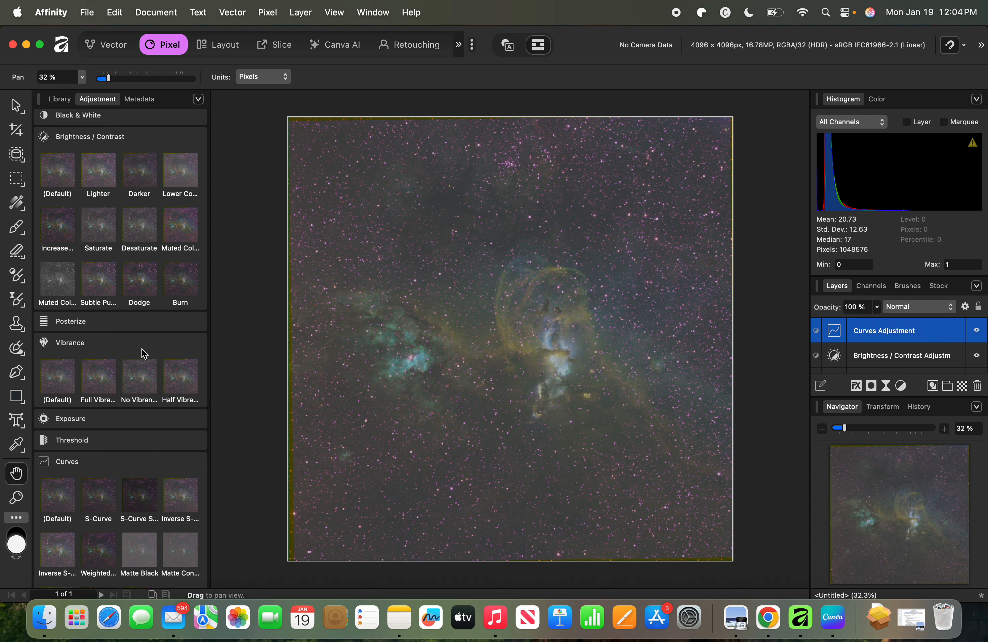
click(67, 375)
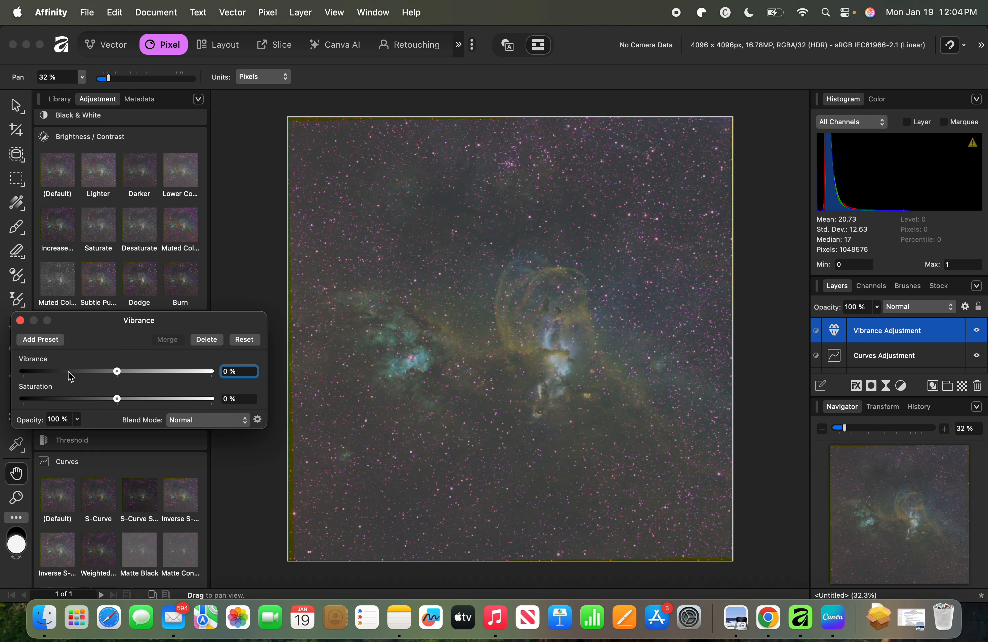
click(152, 375)
drag(160, 401, 192, 406)
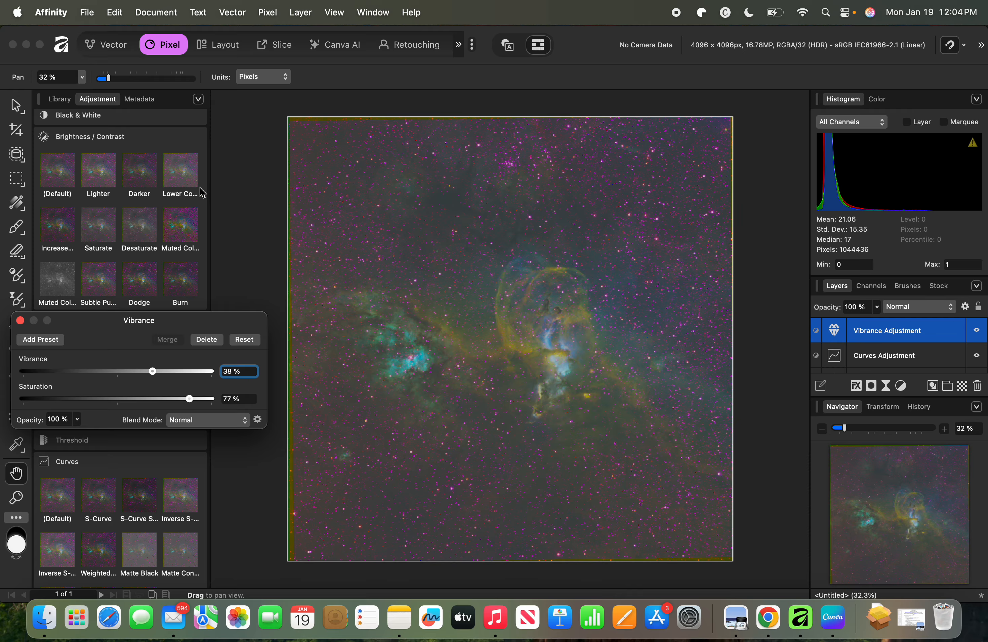
Step: Search the macro library for "magenta" and run the 32-bit Reduce Magenta Star Colour macro
click(63, 100)
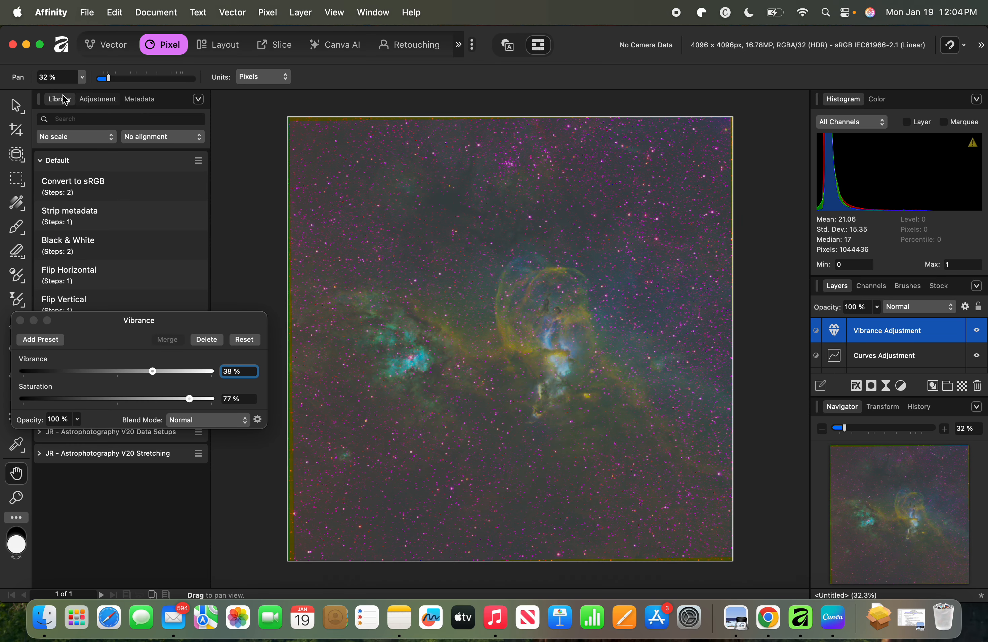
click(100, 121)
click(20, 321)
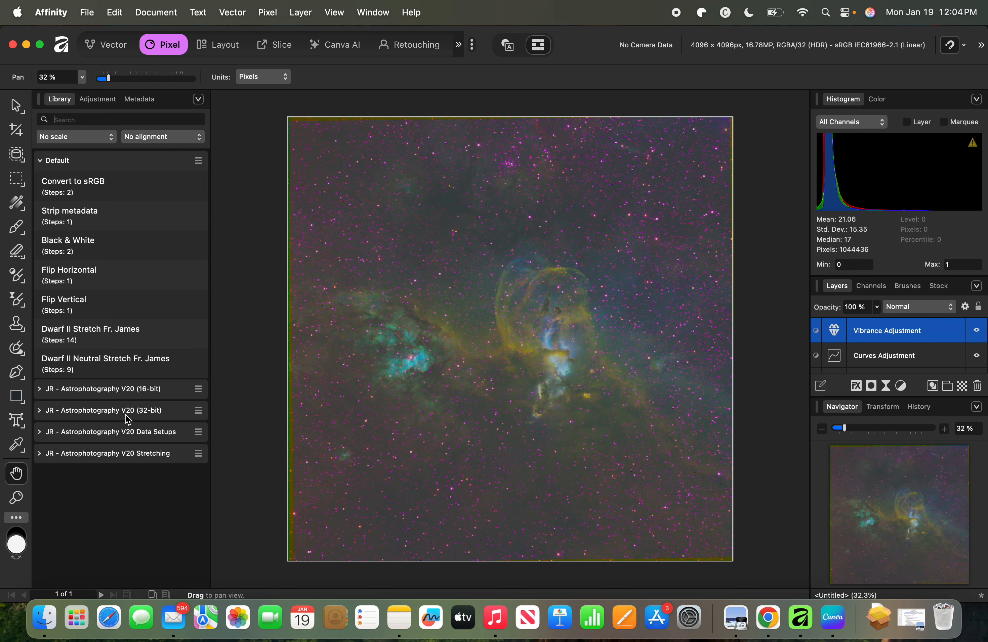
click(40, 413)
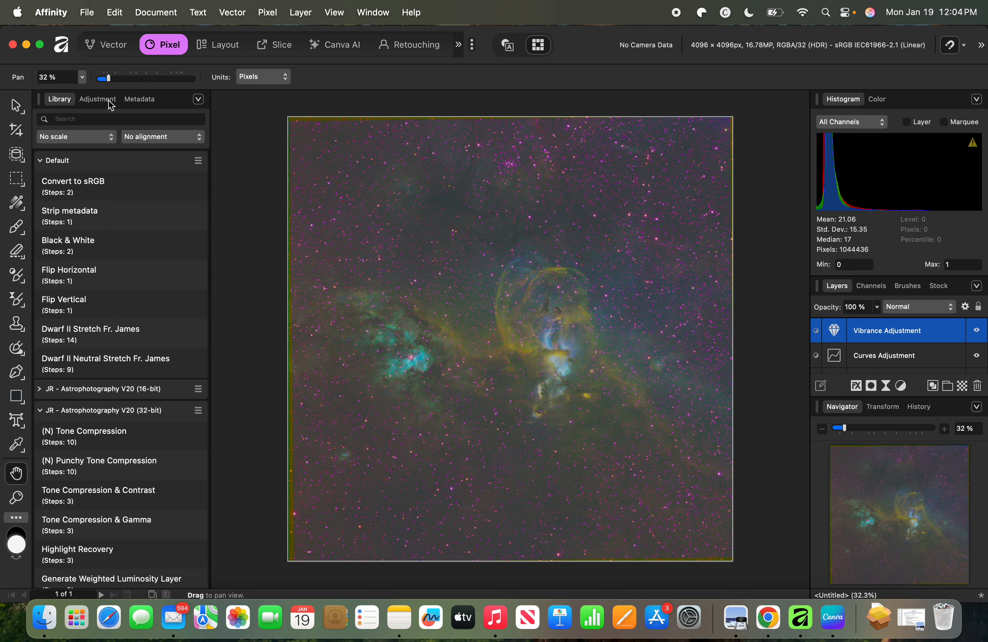
click(117, 120)
text(magenta)
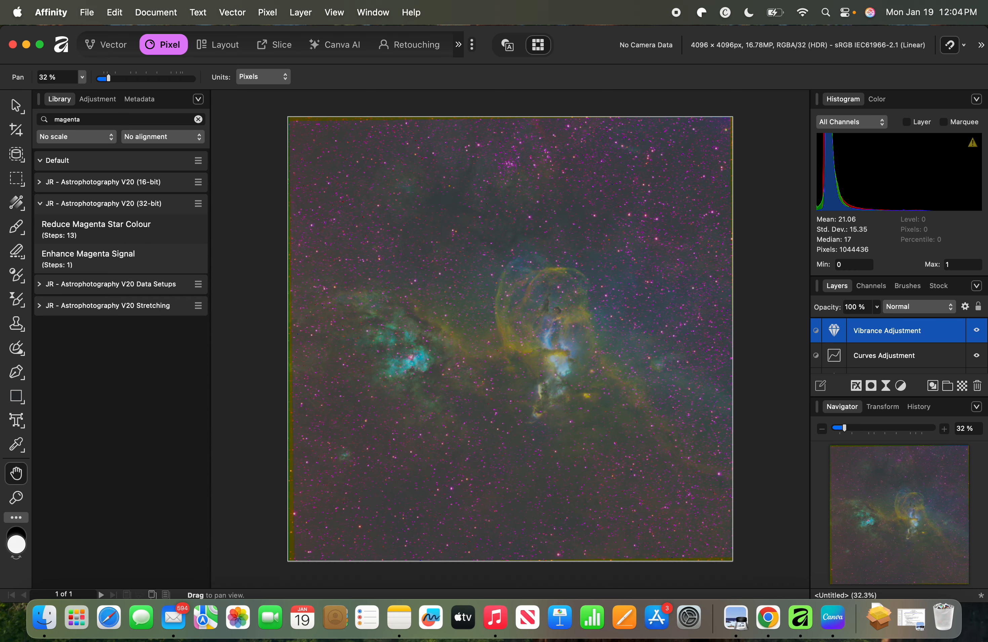
click(129, 238)
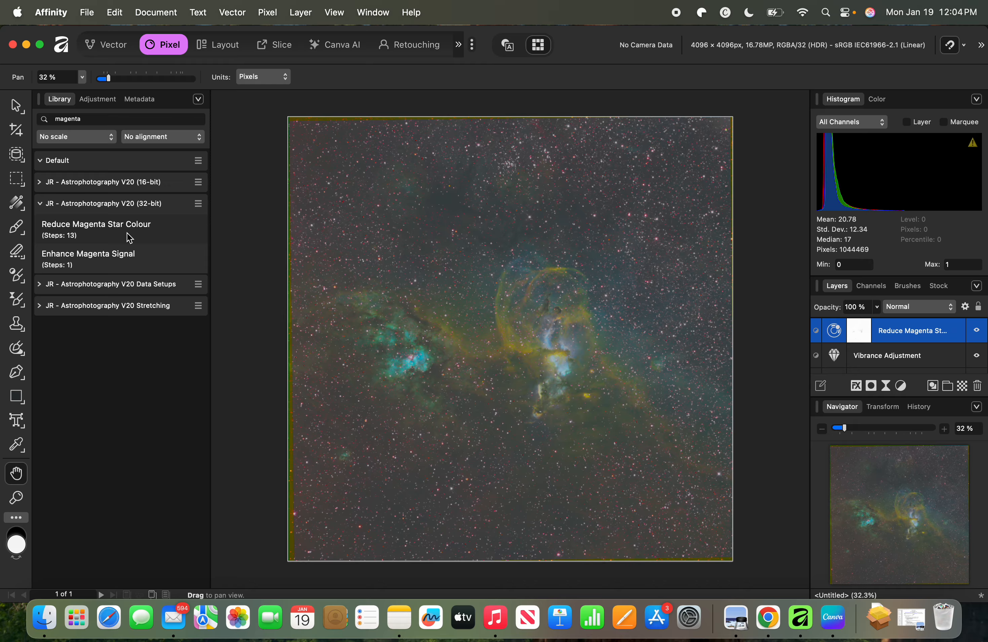
Step: Replace the macro library search term with "sho"
double_click(90, 121)
key(BackSpace)
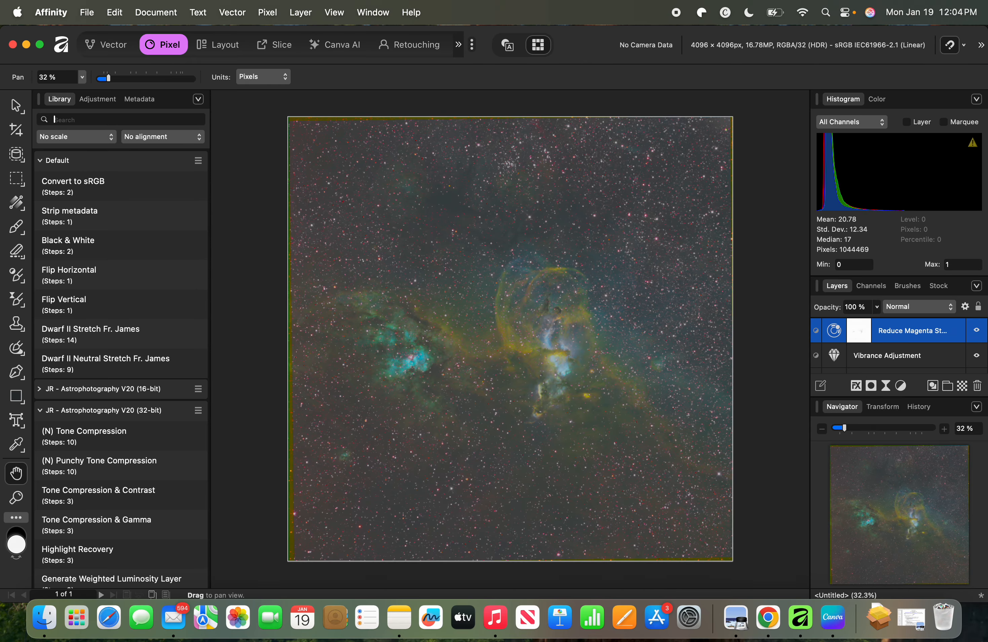
text(sho)
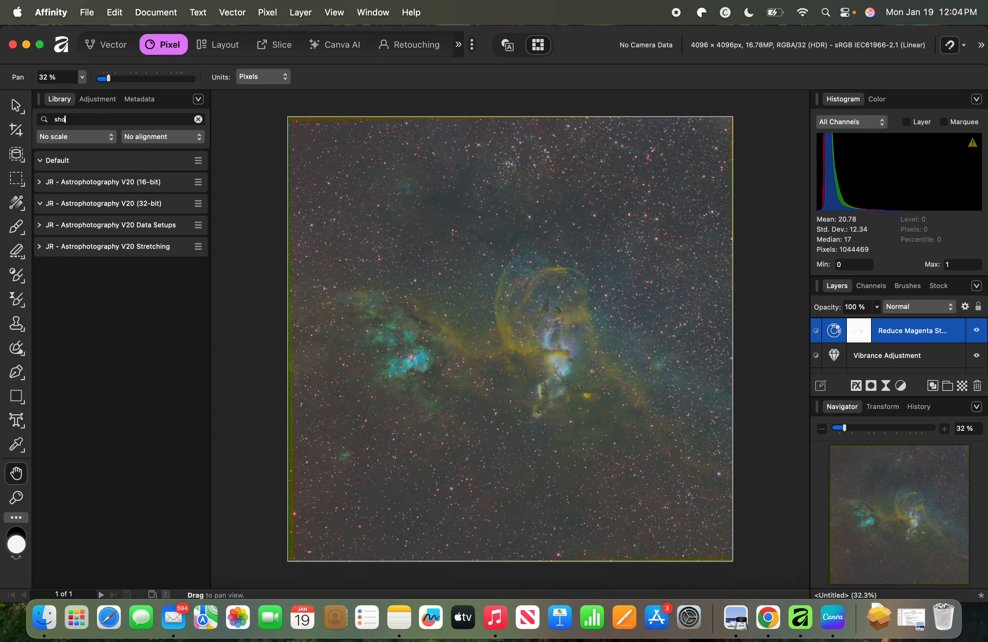
Step: Clear the macro library search and run the 32-bit Enhance Nebula Structure macro
key(BackSpace)
key(BackSpace)
key(BackSpace)
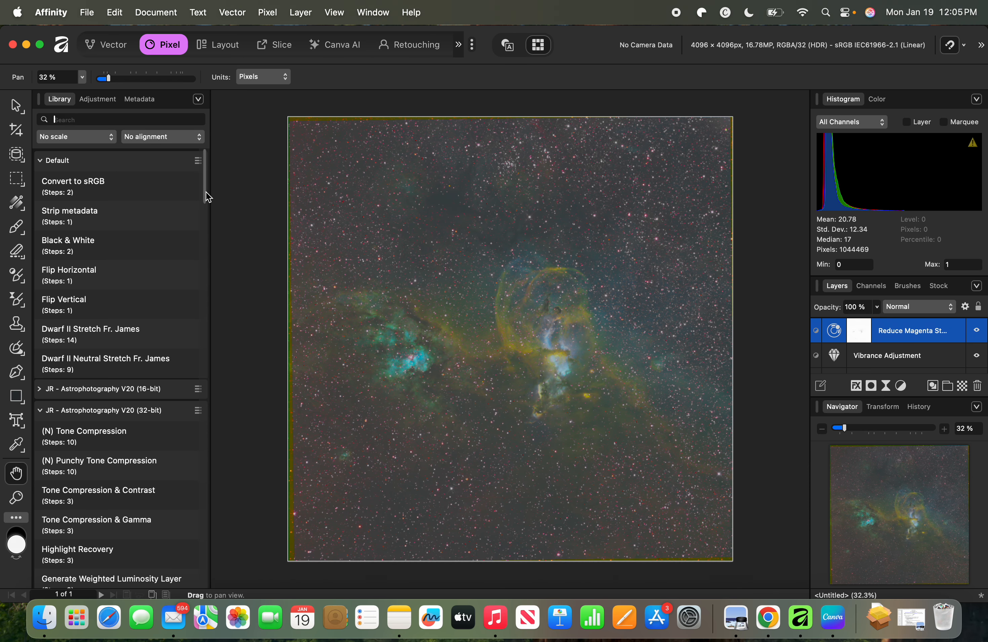
drag(205, 194, 221, 329)
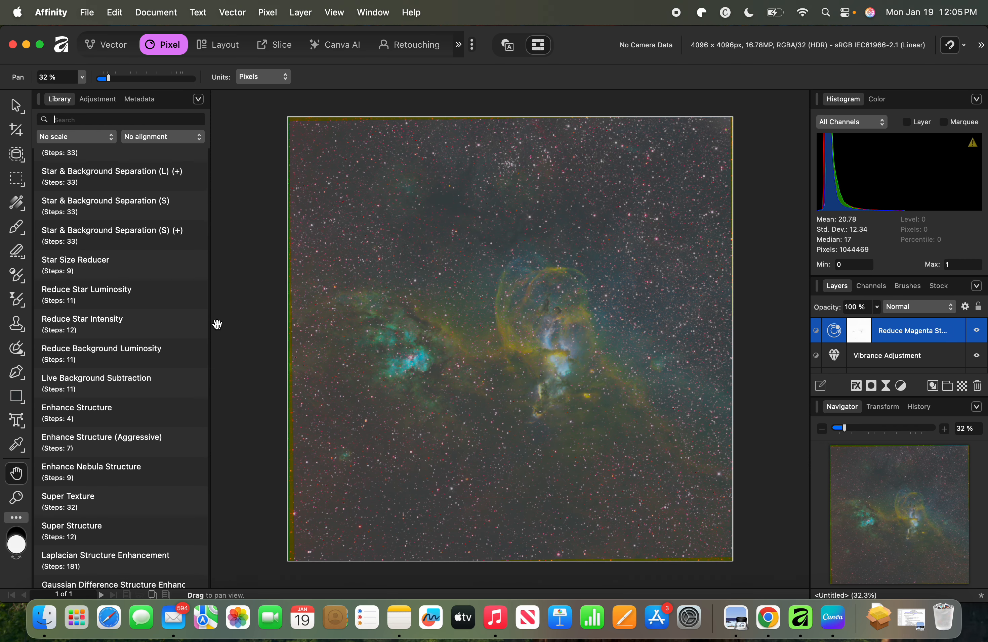
drag(210, 319, 209, 346)
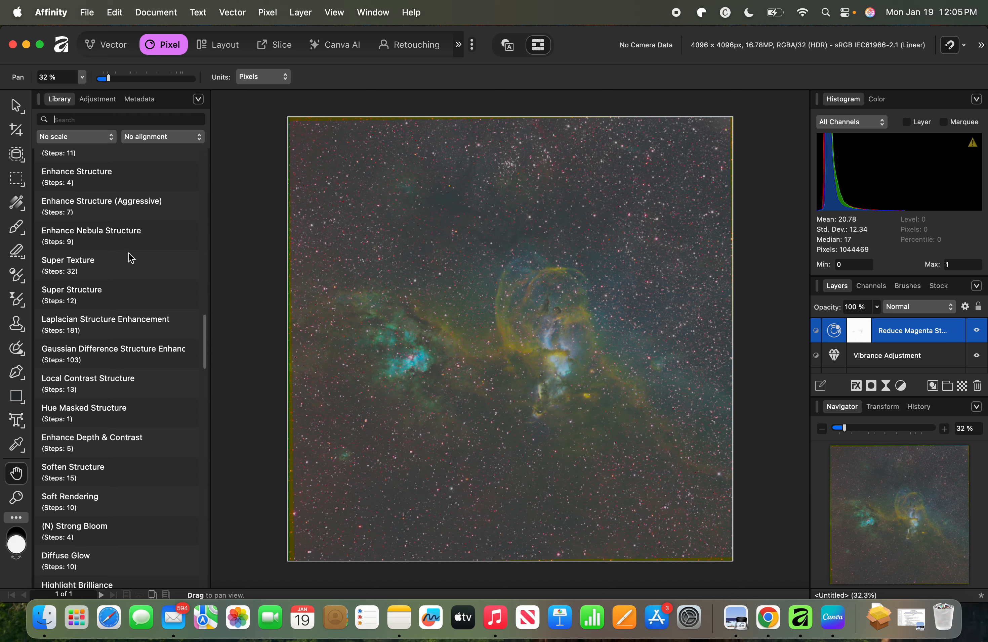
click(122, 238)
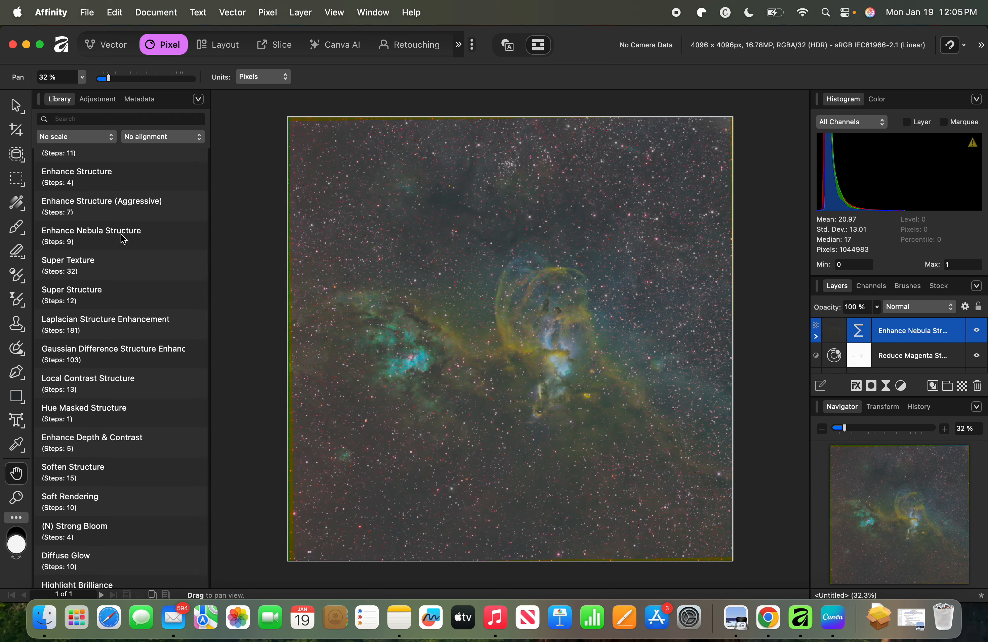
Step: Try the Local Contrast Structure macro on the image and undo it
click(144, 384)
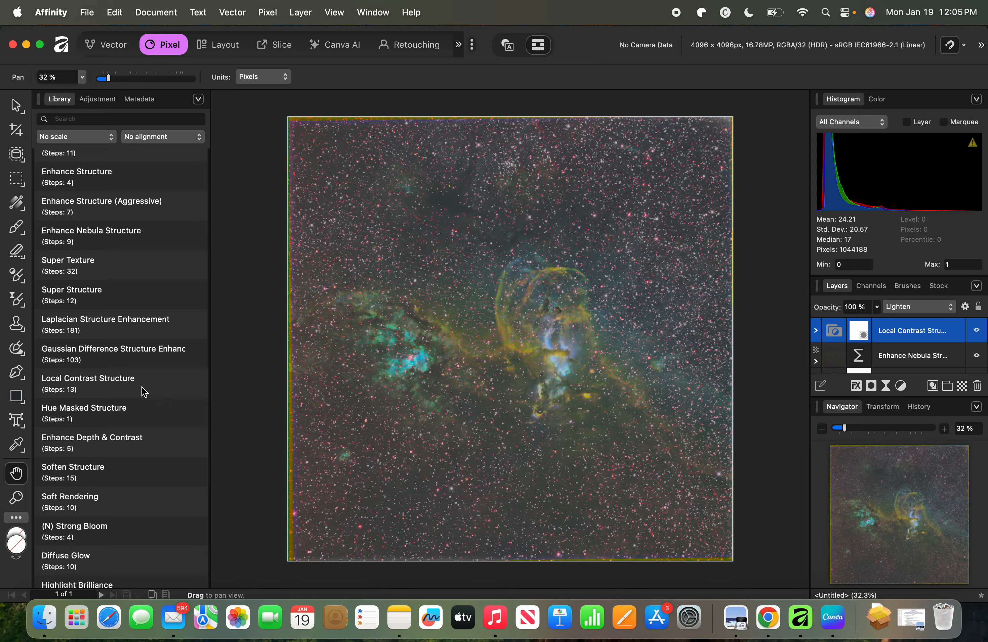
key(super+z)
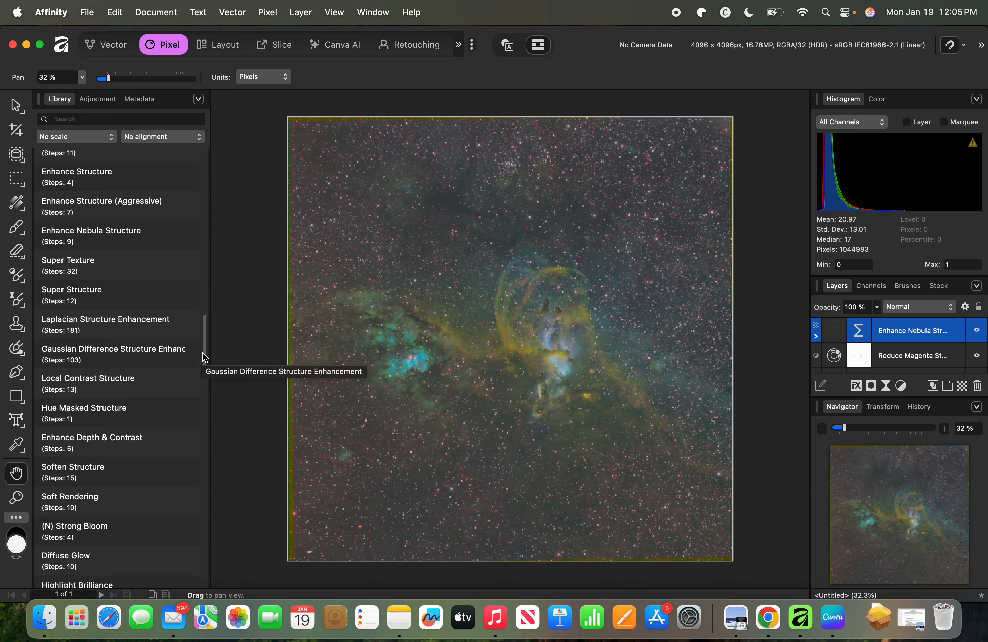
Step: Run the 32-bit Diffuse Glow macro followed by the Subtle Contouring macro
drag(204, 360, 210, 387)
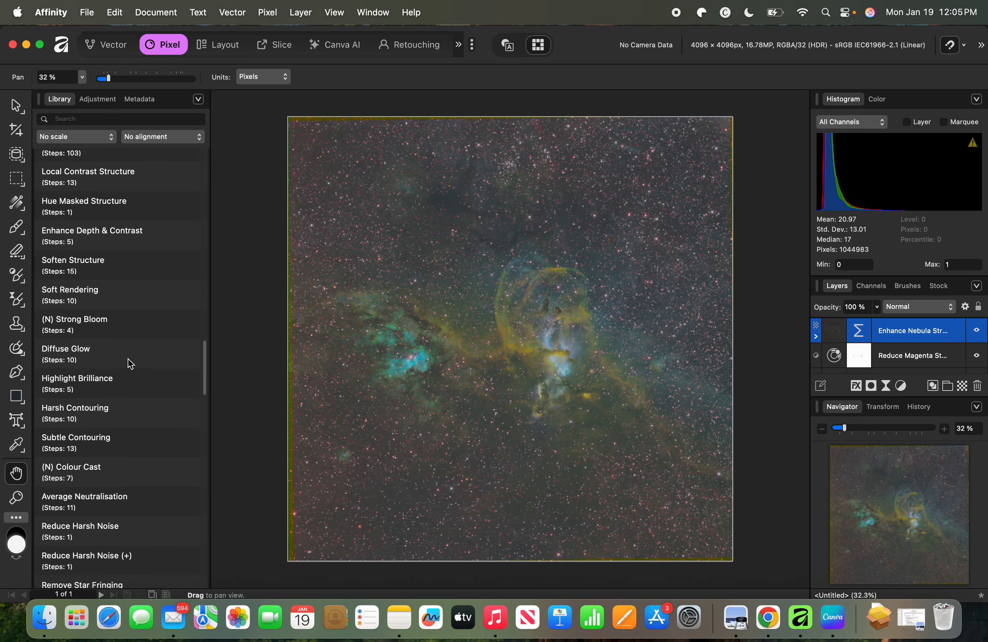
click(117, 359)
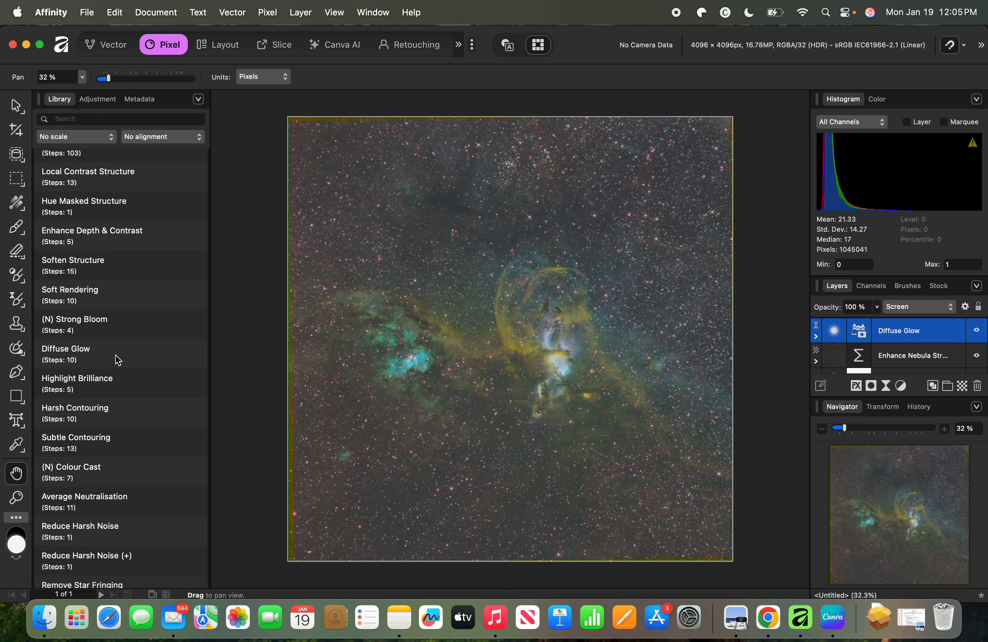
click(121, 444)
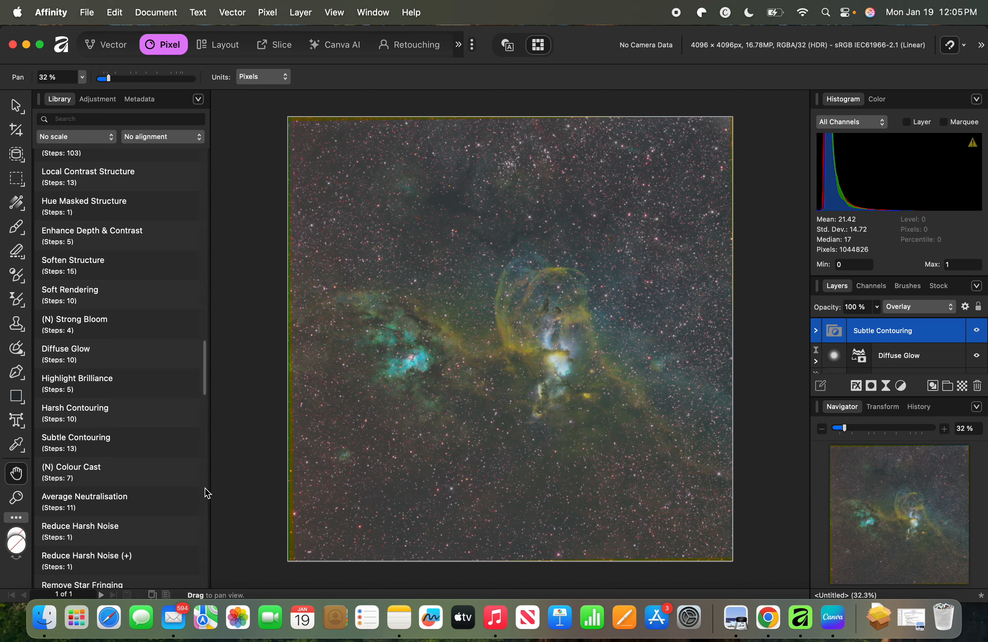
Step: Try the Green Channel Noise Reduction and Green Channel Synthetic Substitution macros, and undo both
drag(207, 385, 210, 430)
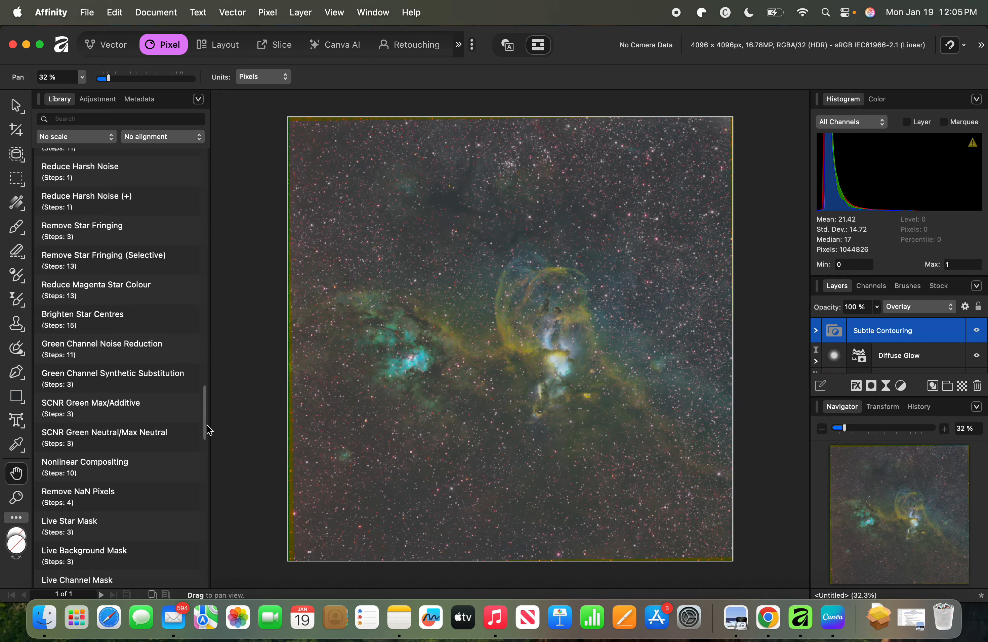
scroll(209, 428, up, 3)
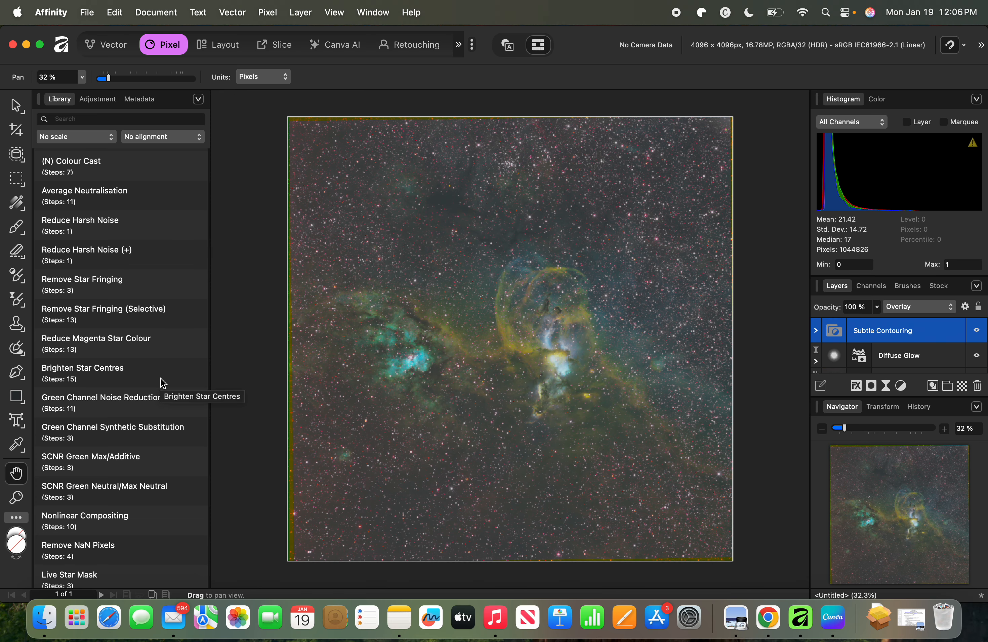
click(157, 404)
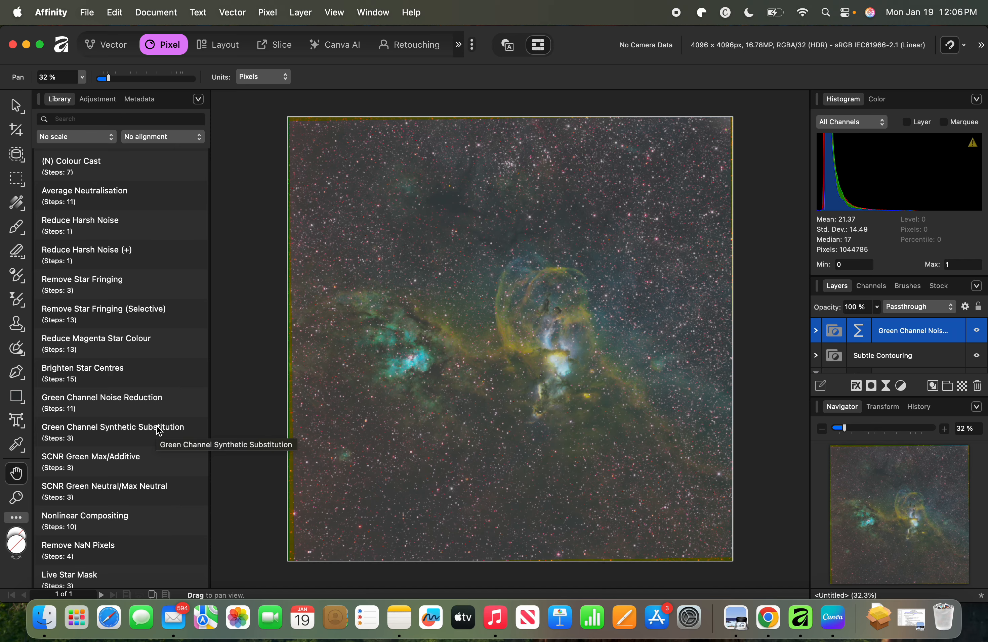
click(159, 431)
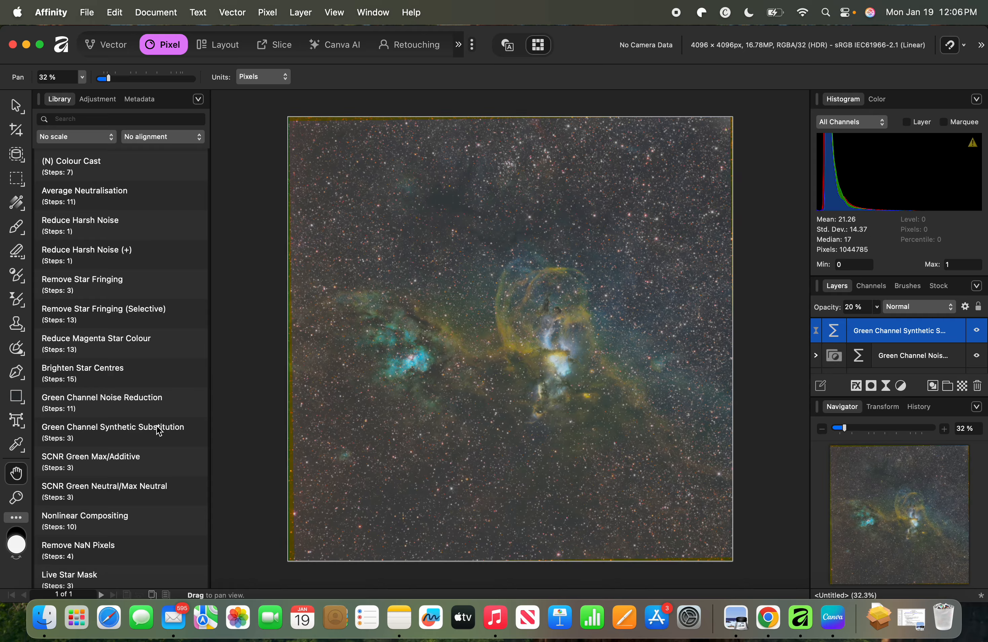
key(3)
key(1)
key(super+z)
key(super+z)
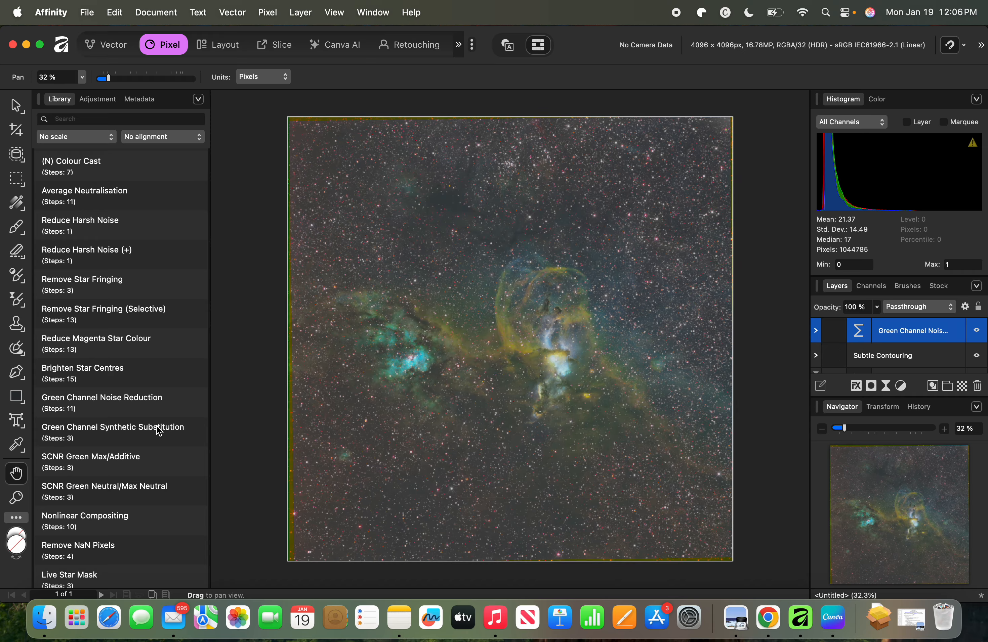
key(super+z)
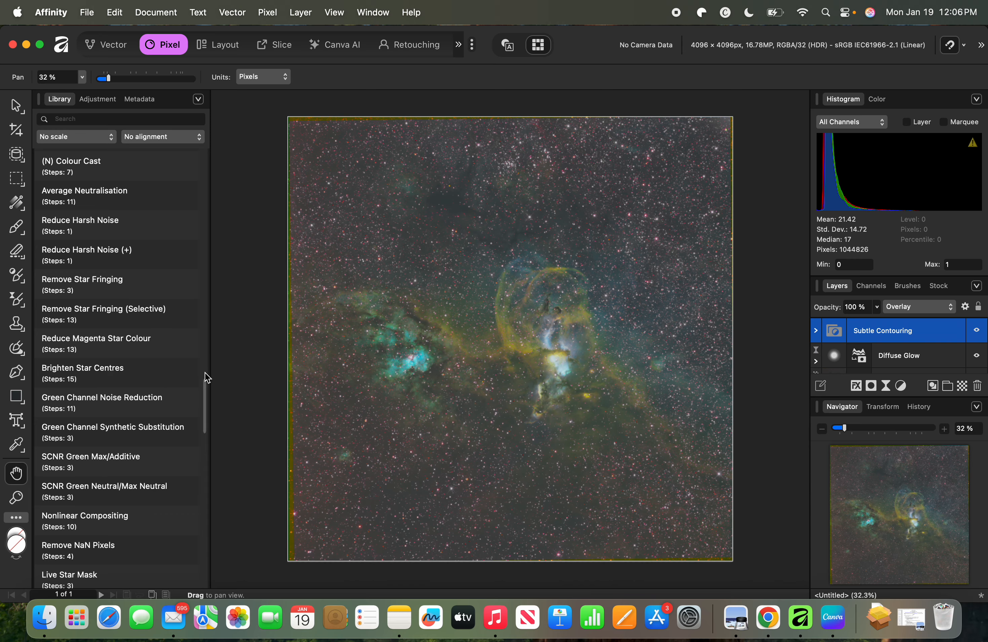
Step: Run the 32-bit Enhance DSO Luminosity macro above the Subtle Contouring layer and inspect the nebula up close
drag(207, 391, 211, 413)
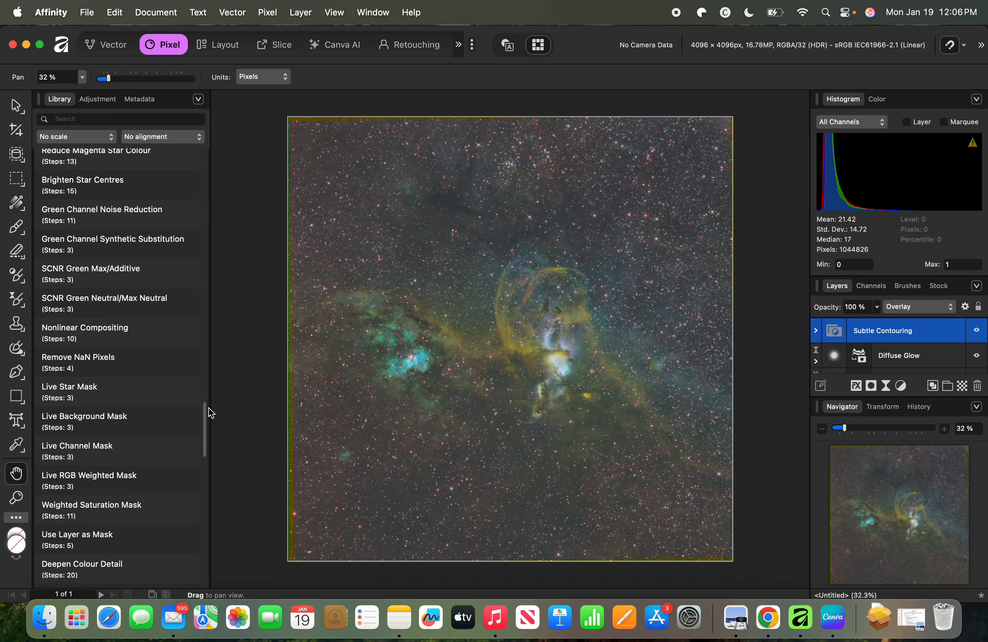
mouse_move(210, 411)
mouse_down()
mouse_move(210, 434)
mouse_move(210, 384)
mouse_move(208, 430)
mouse_up()
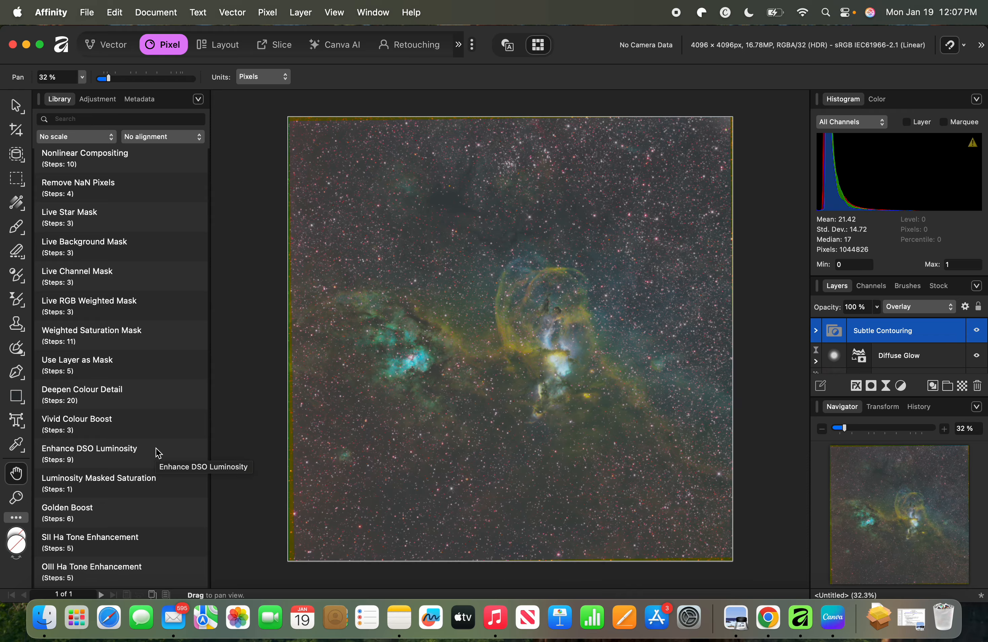
click(94, 457)
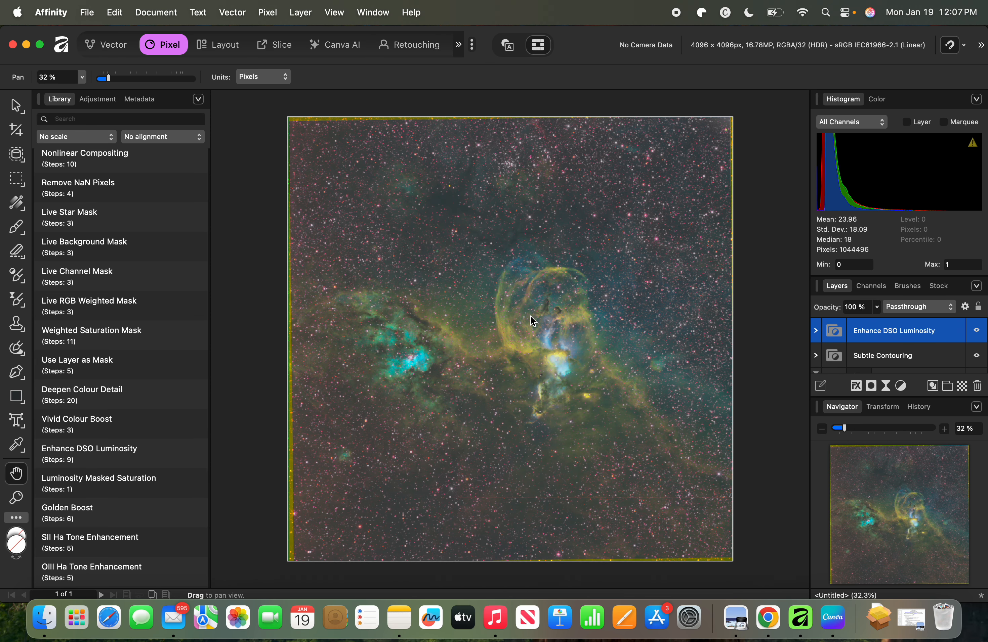
scroll(530, 316, up, 5)
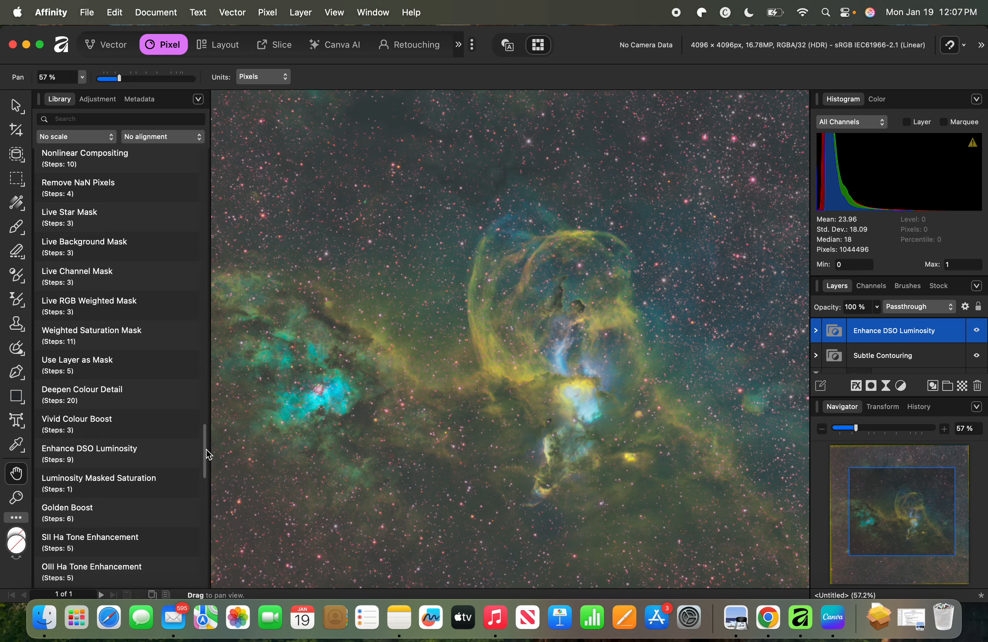
Step: Run the 32-bit Enhance Cyan Signal macro and set its layer opacity to 30 %
drag(209, 454, 209, 489)
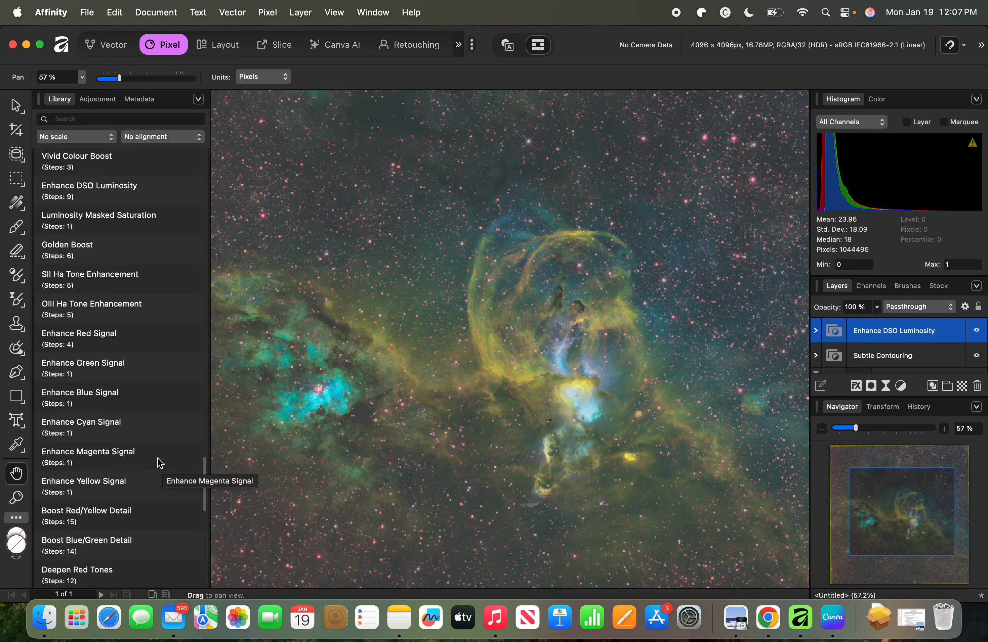
click(134, 433)
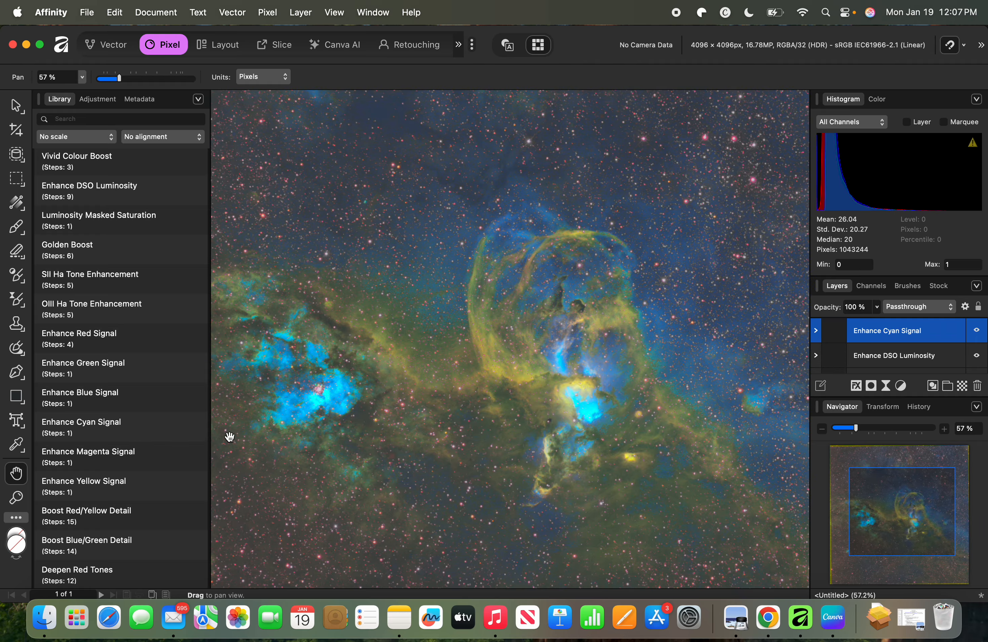
key(3)
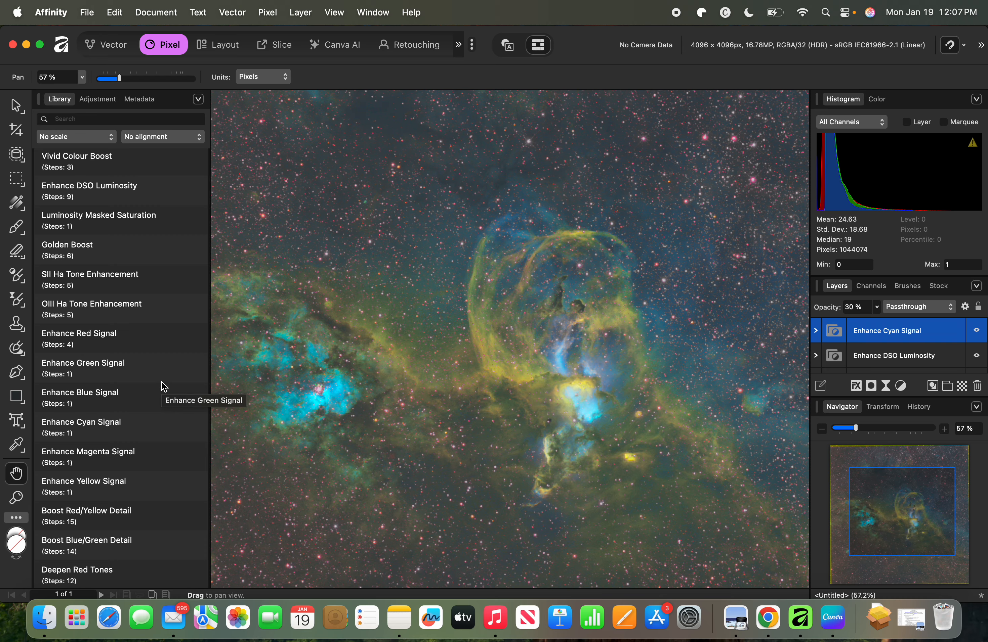
Step: Try the Enhance Green Signal and Dual Band Colour Mixer macros in turn, undoing each one
click(134, 372)
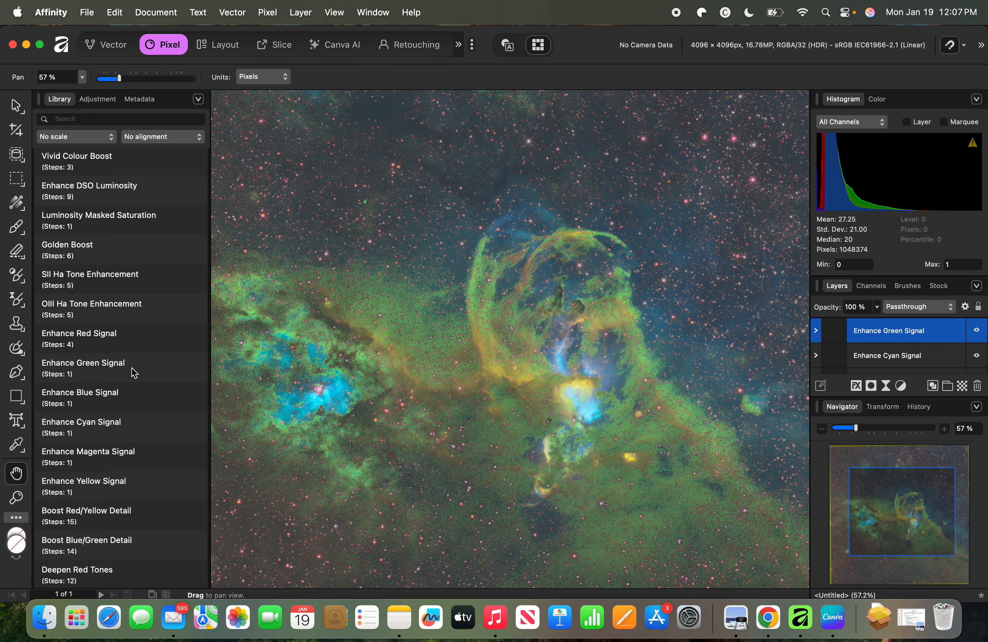
key(super+z)
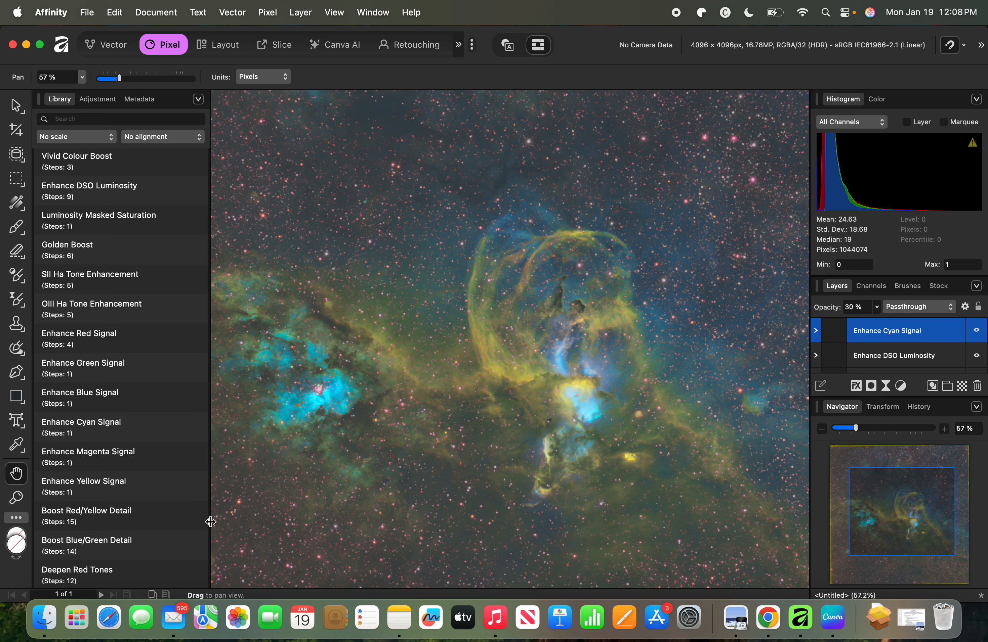
scroll(206, 521, down, 10)
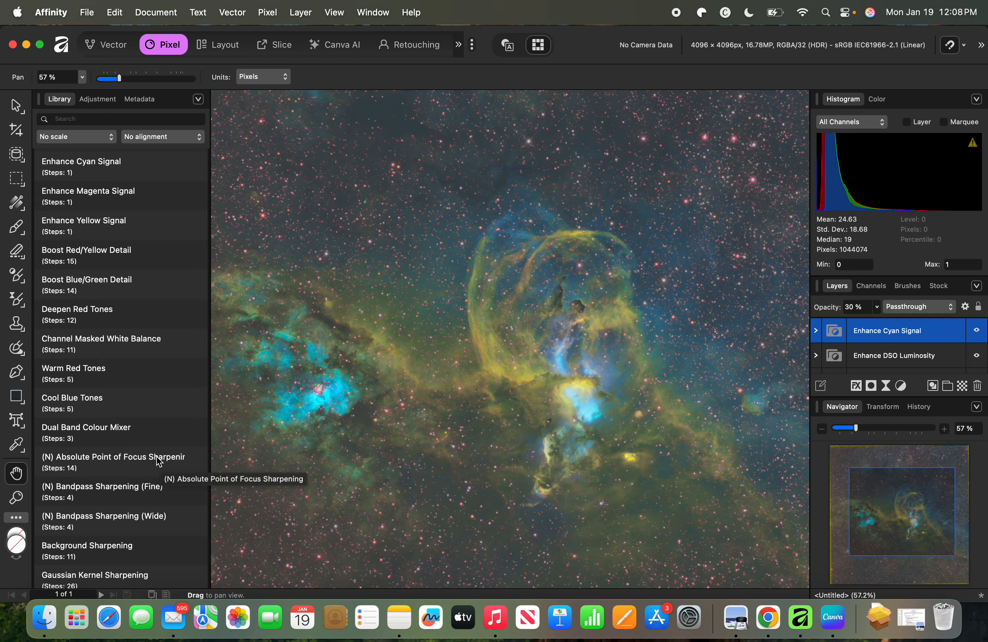
click(129, 435)
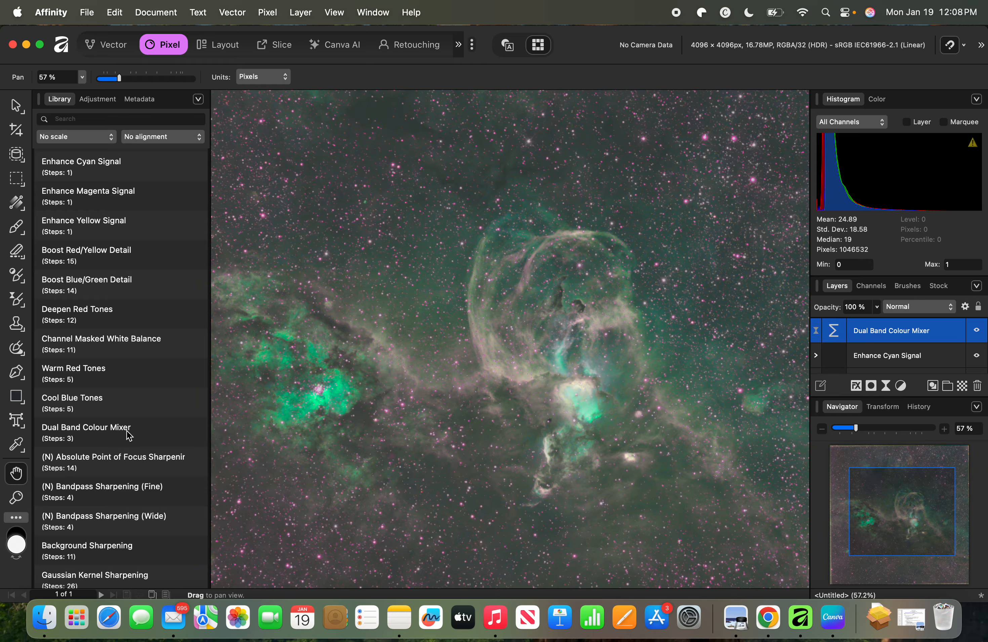
key(super+z)
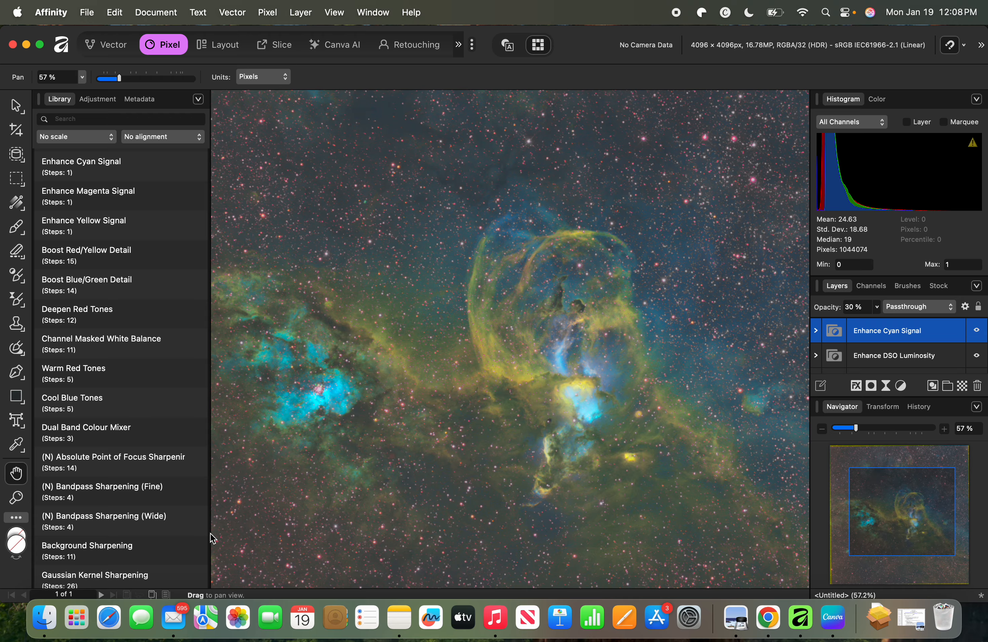
Step: Run the (N) Bandpass Sharpening (Fine) macro and set its layer opacity to 20 %
click(156, 497)
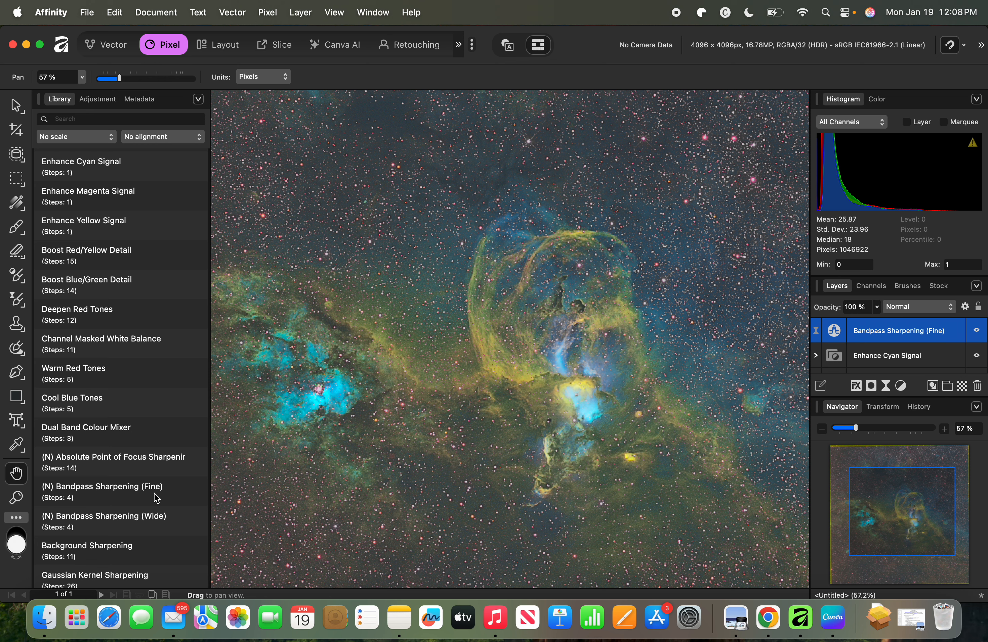
key(3)
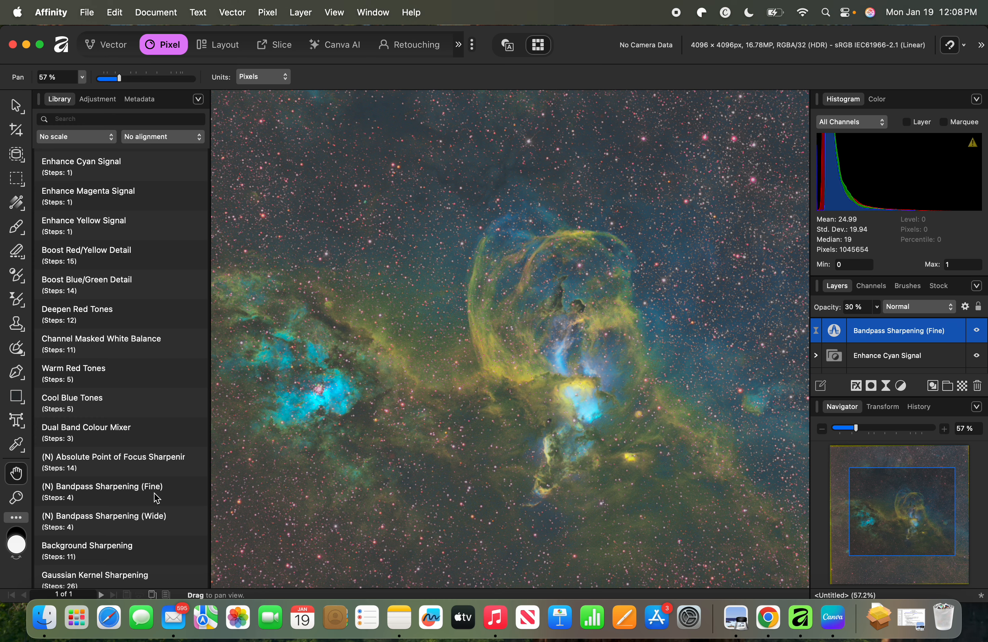
key(2)
Step: Examine the whole sharpened nebula image, centred in the document view at 27 % zoom
scroll(412, 435, down, 4)
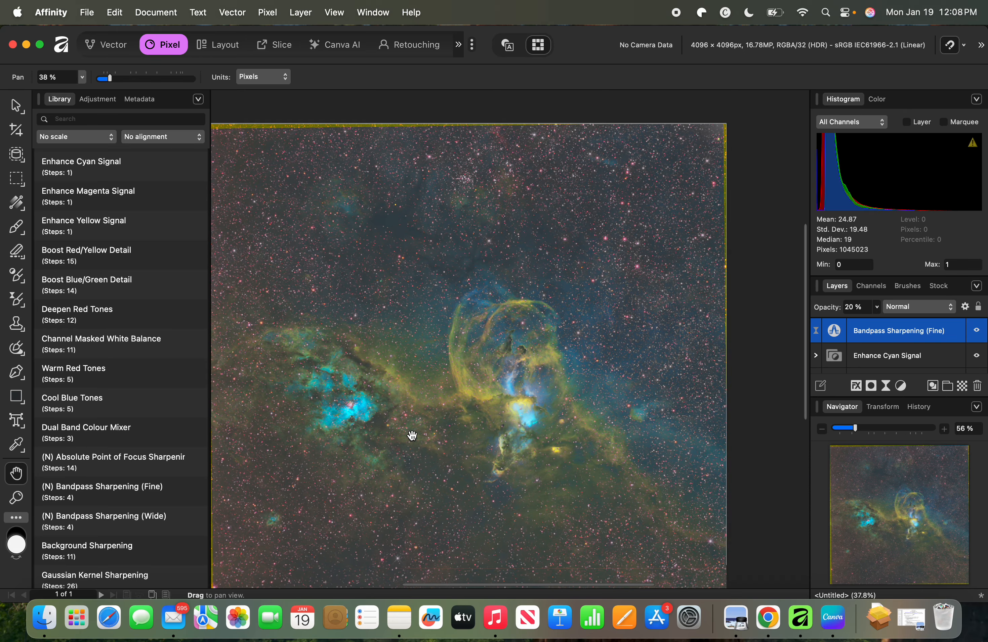
scroll(412, 435, down, 3)
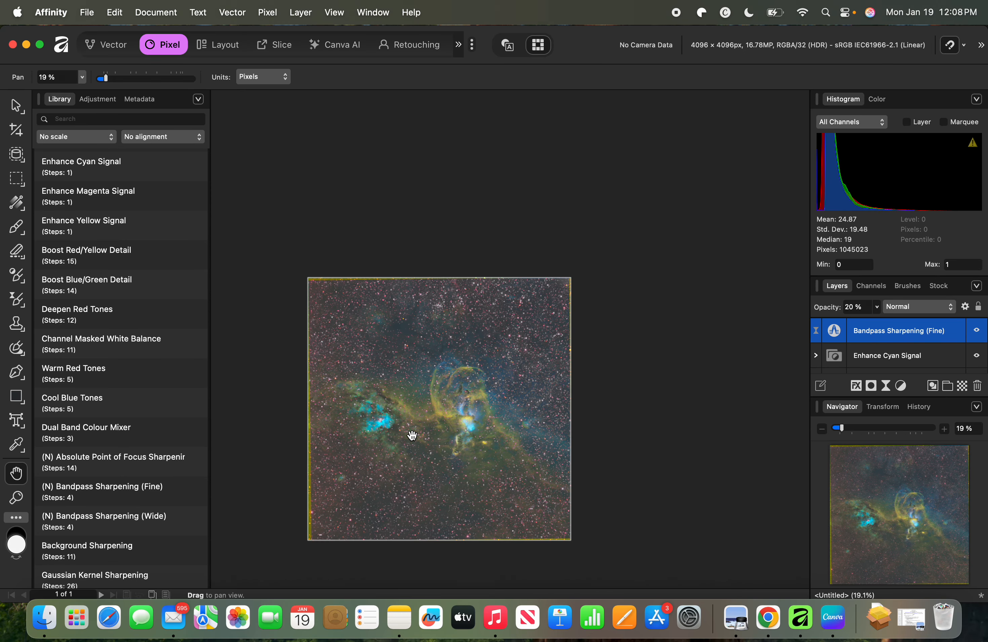
scroll(412, 436, up, 3)
scroll(411, 435, up, 1)
scroll(412, 435, down, 2)
drag(413, 434, 473, 383)
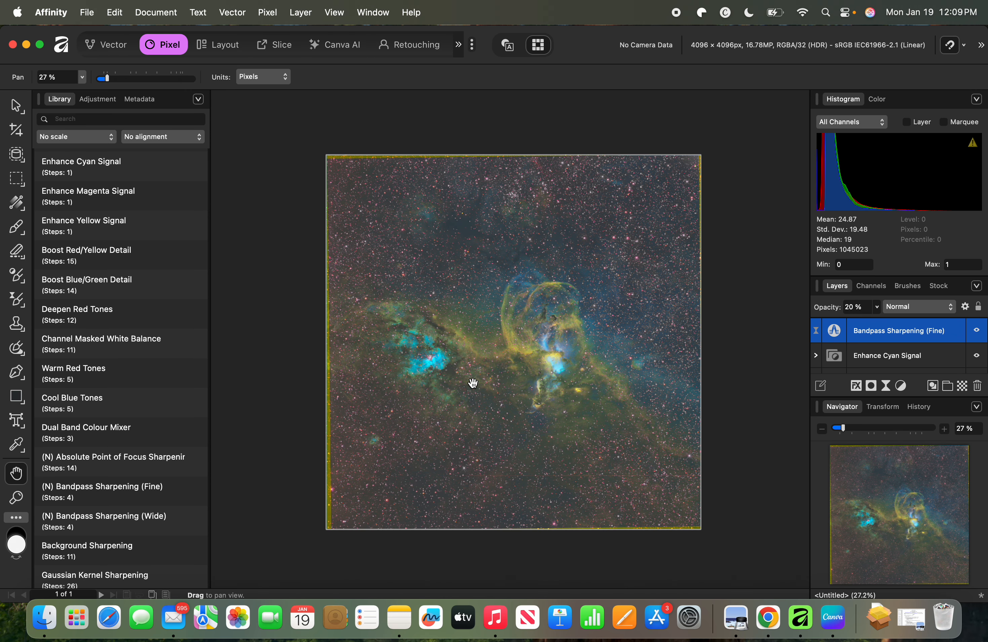
key(super+shift+5)
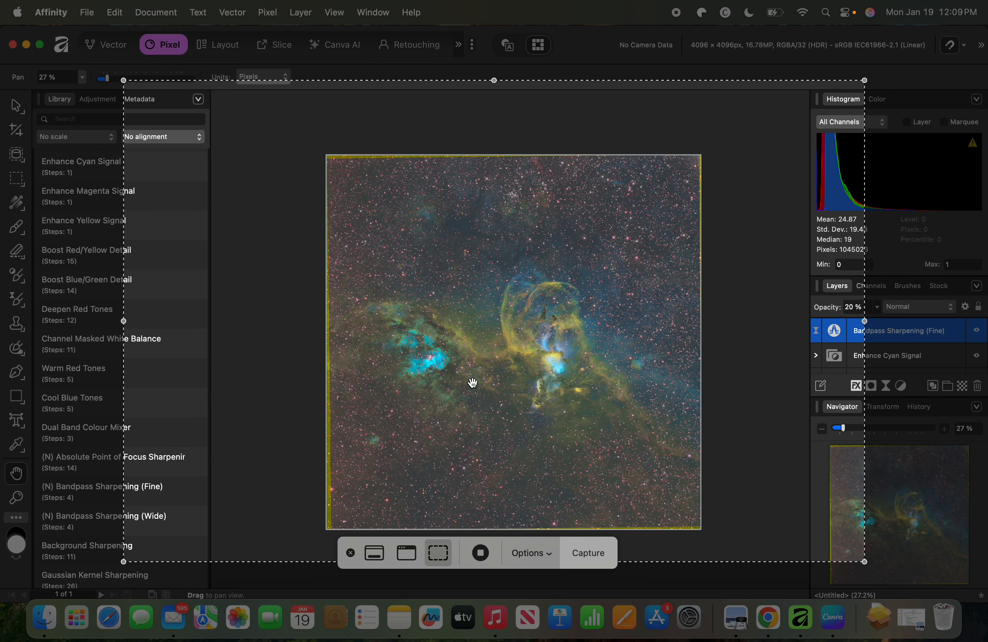